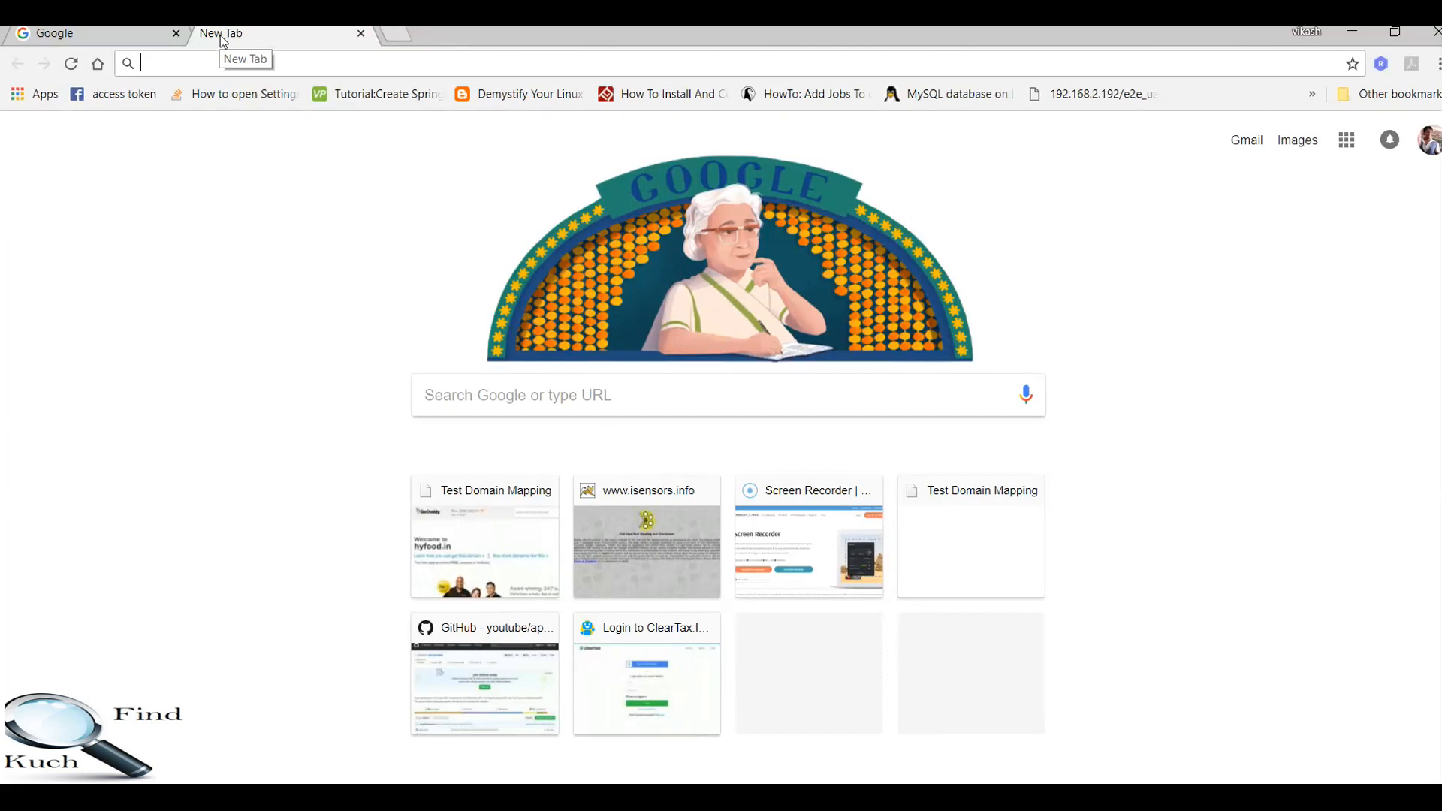
# - Go to aws.amazon.com and open the AWS console sign-in page
pyautogui.write('aws.amazon.com')
pyautogui.press('Return')
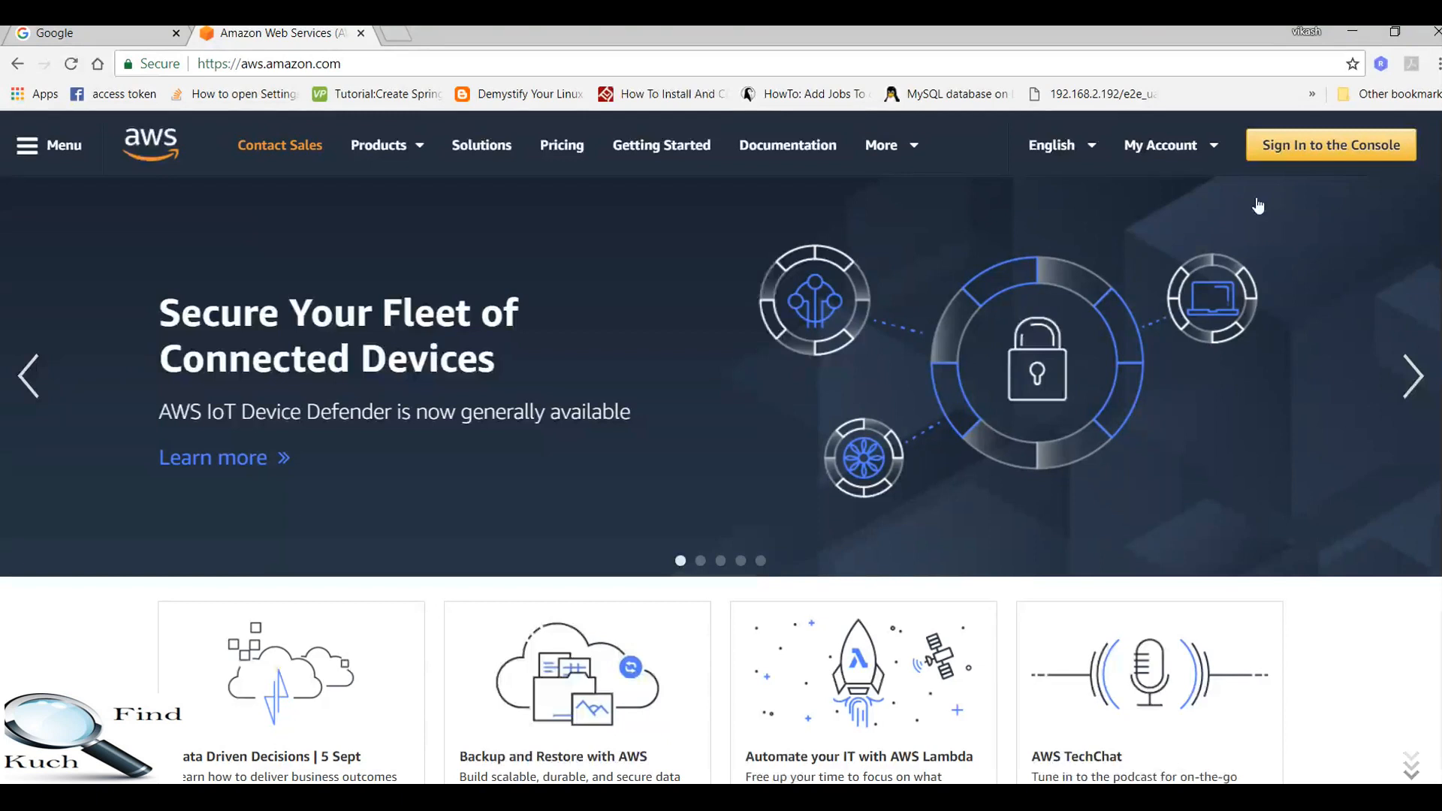
pyautogui.click(1317, 149)
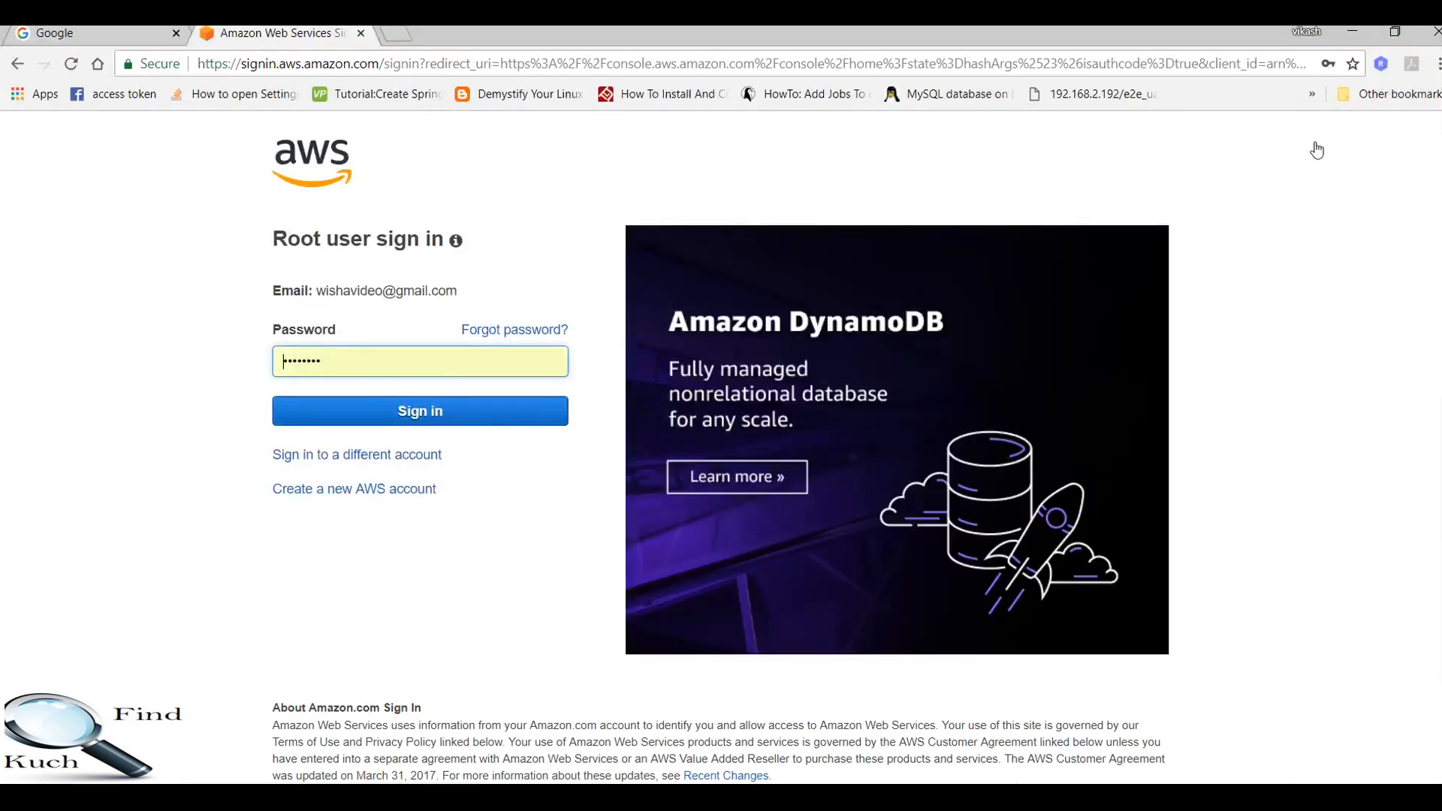
# - Sign in to the AWS console as root user, entering the account password
pyautogui.click(478, 406)
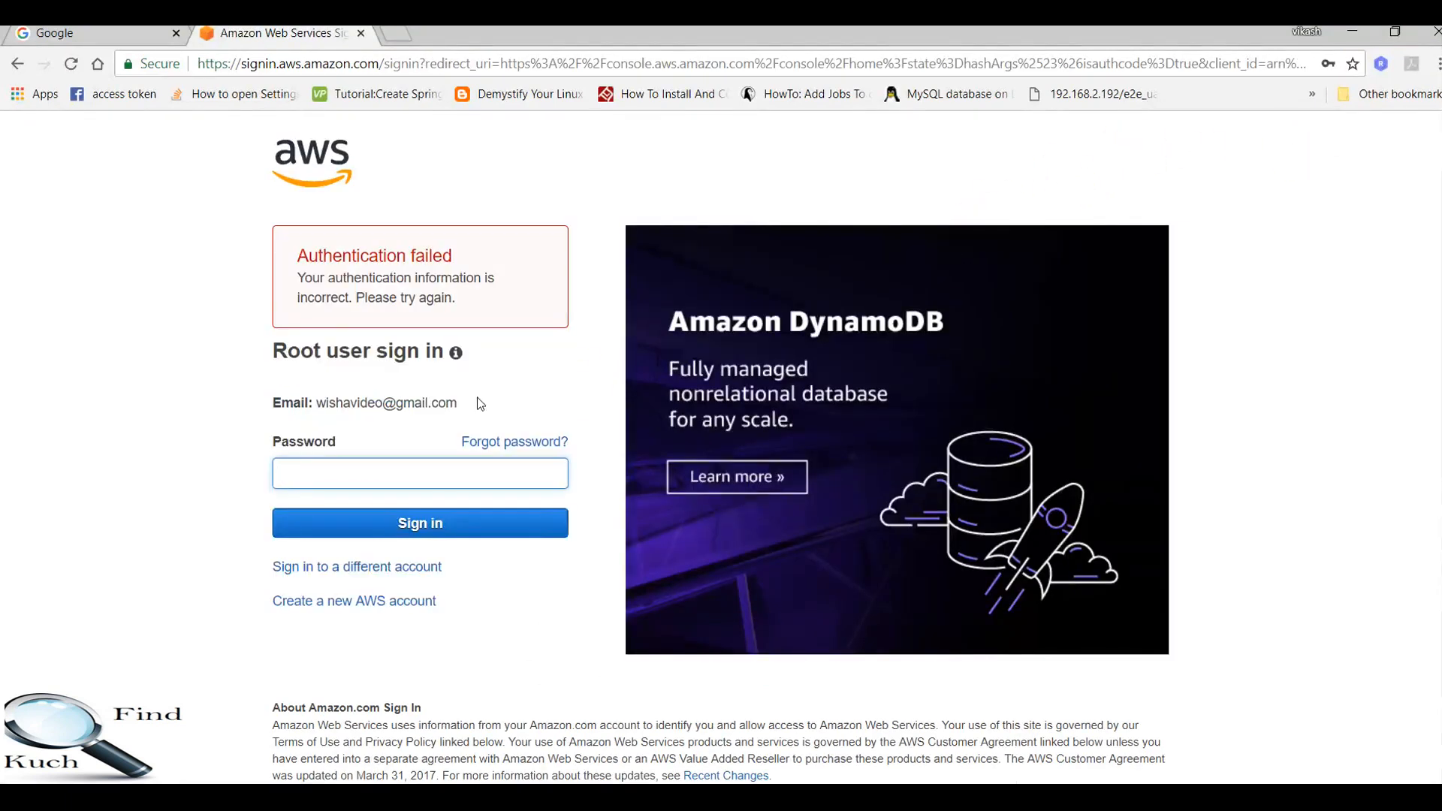
pyautogui.click(408, 474)
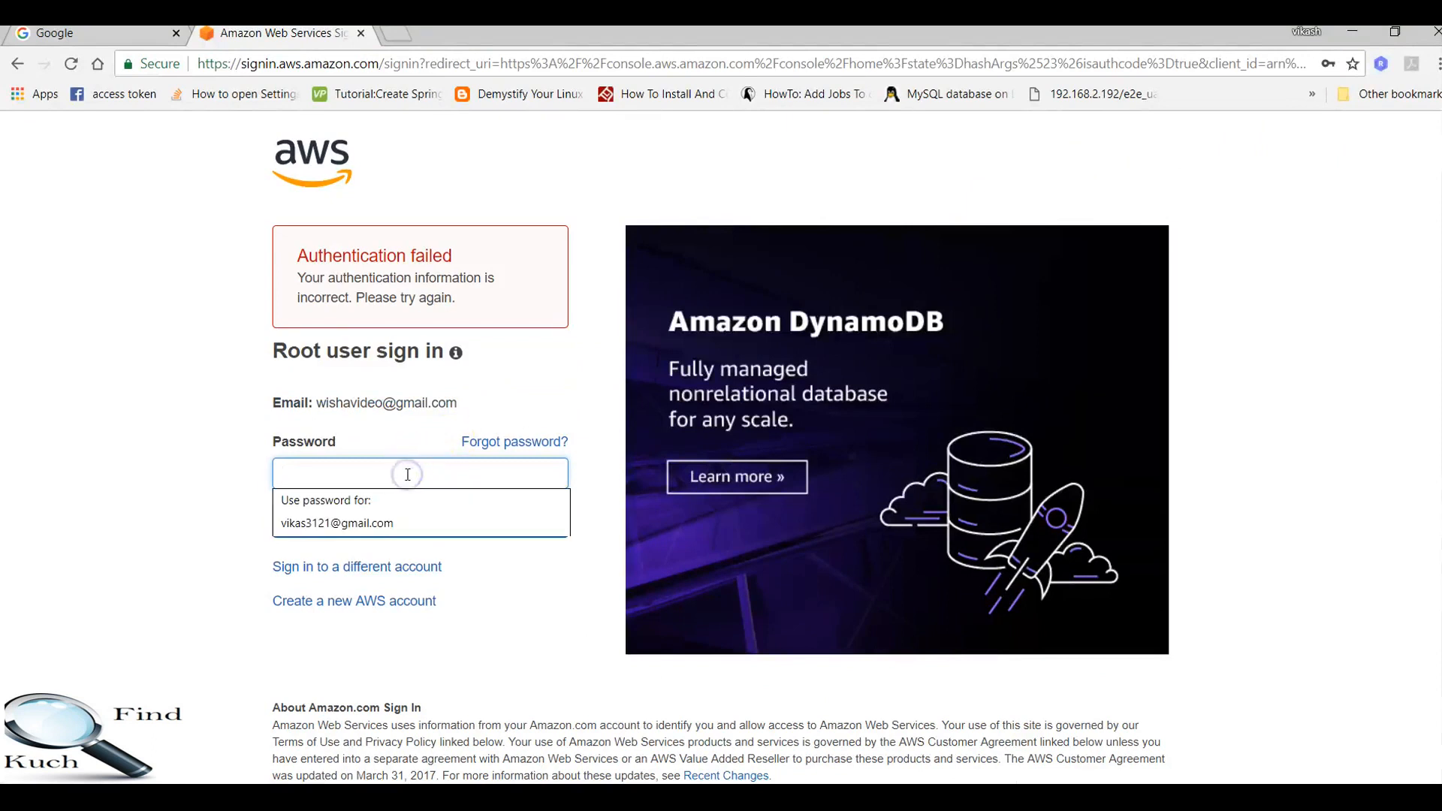
pyautogui.write('•••••••••')
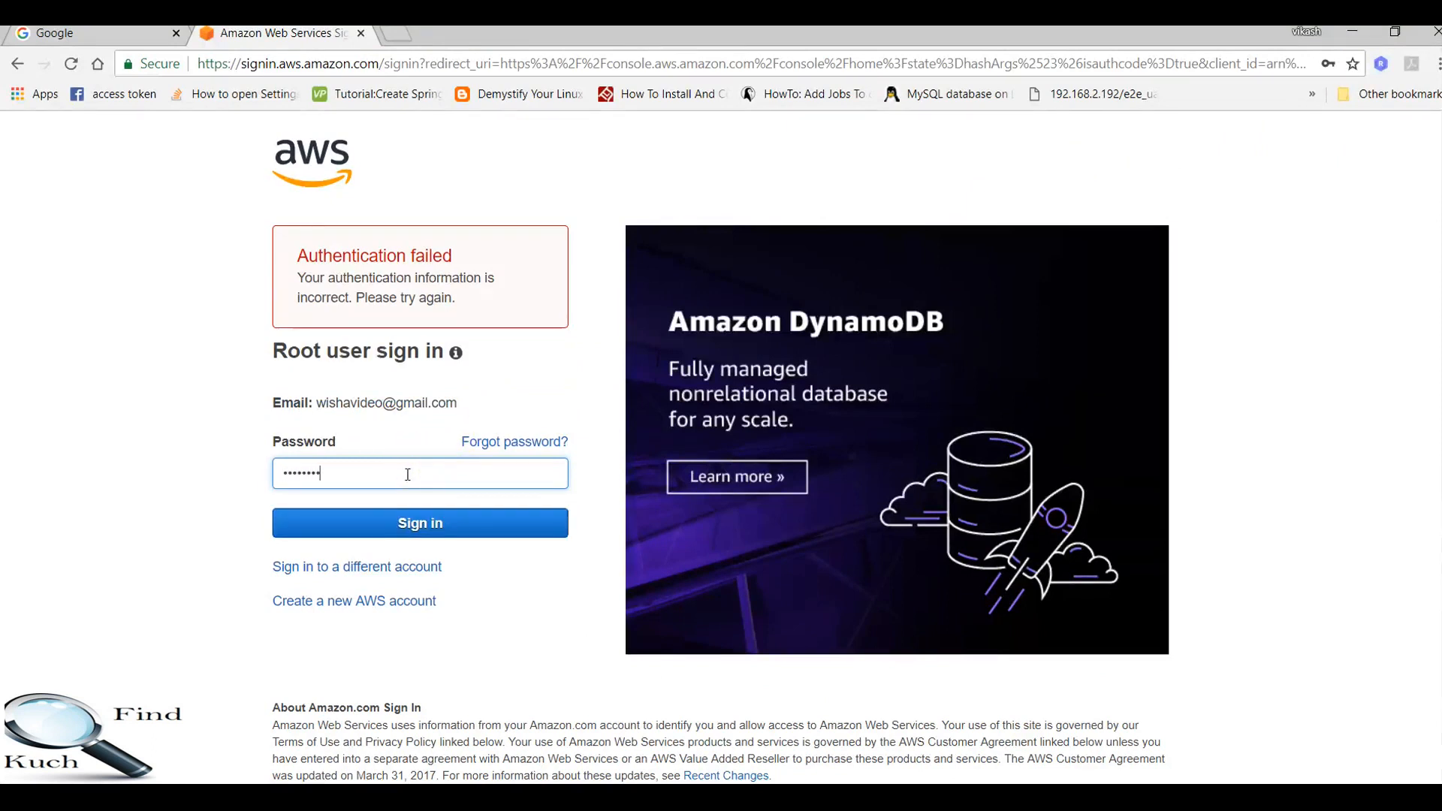
pyautogui.press('Return')
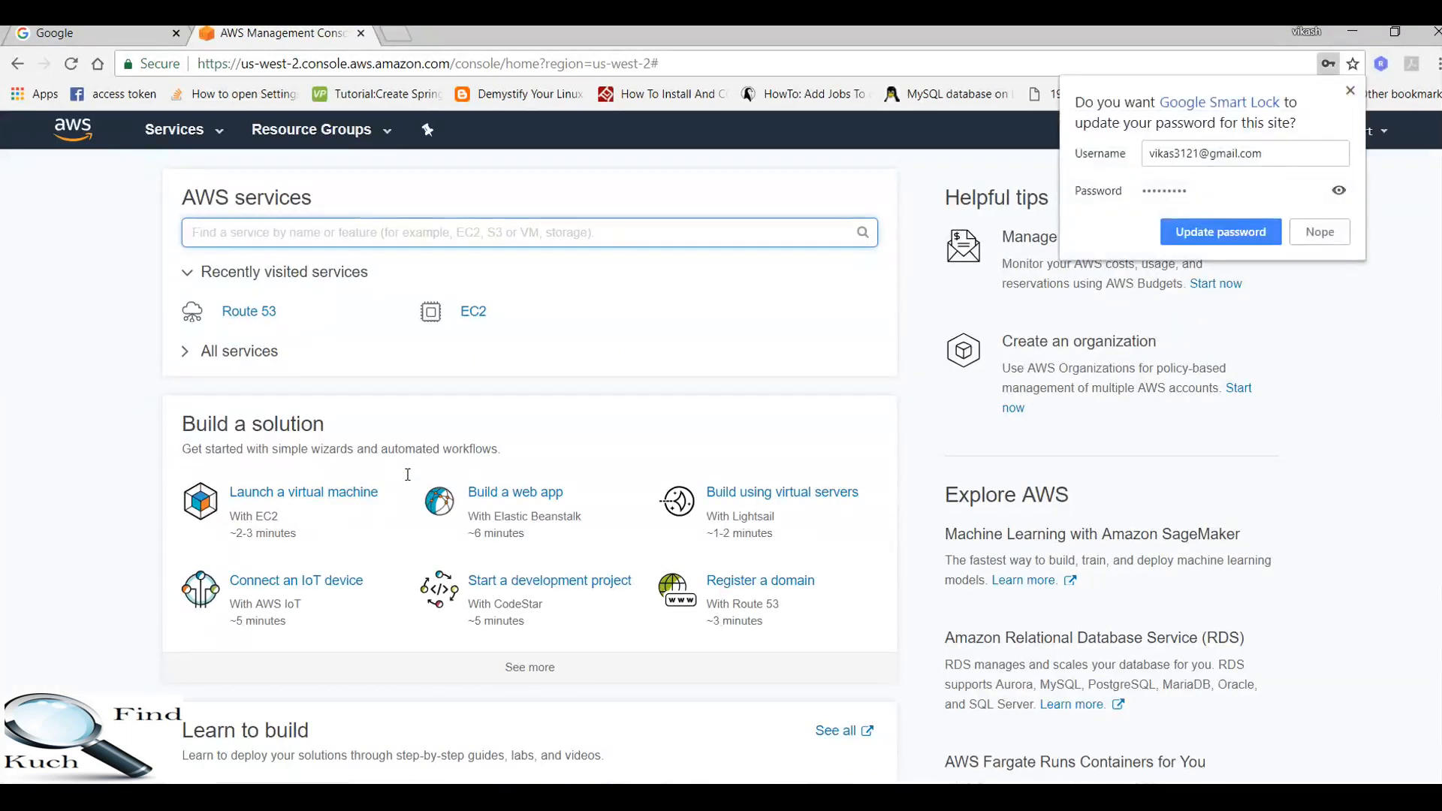
# - Dismiss the browser's password update offer and start the Launch a virtual machine wizard with EC2
pyautogui.click(1351, 93)
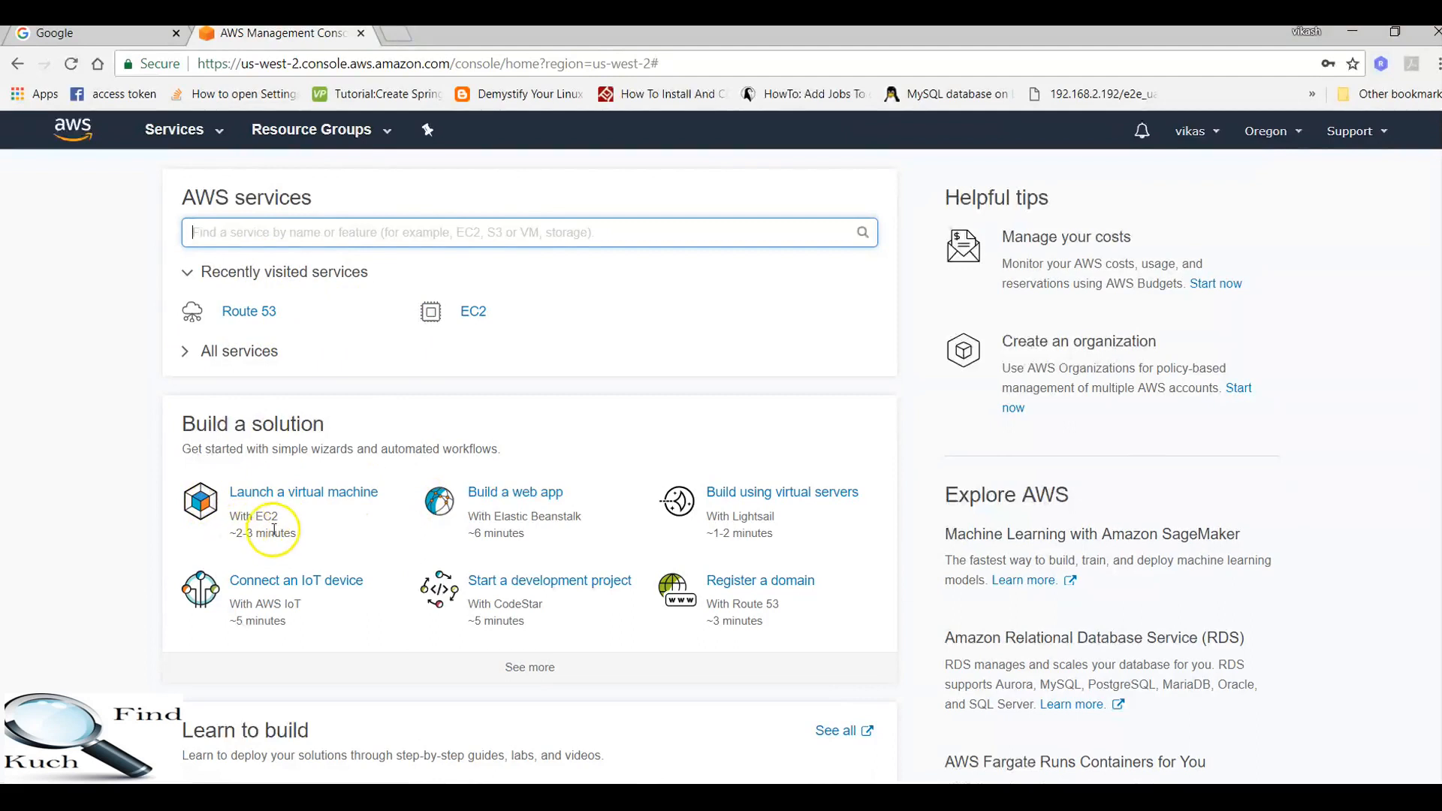
pyautogui.click(285, 499)
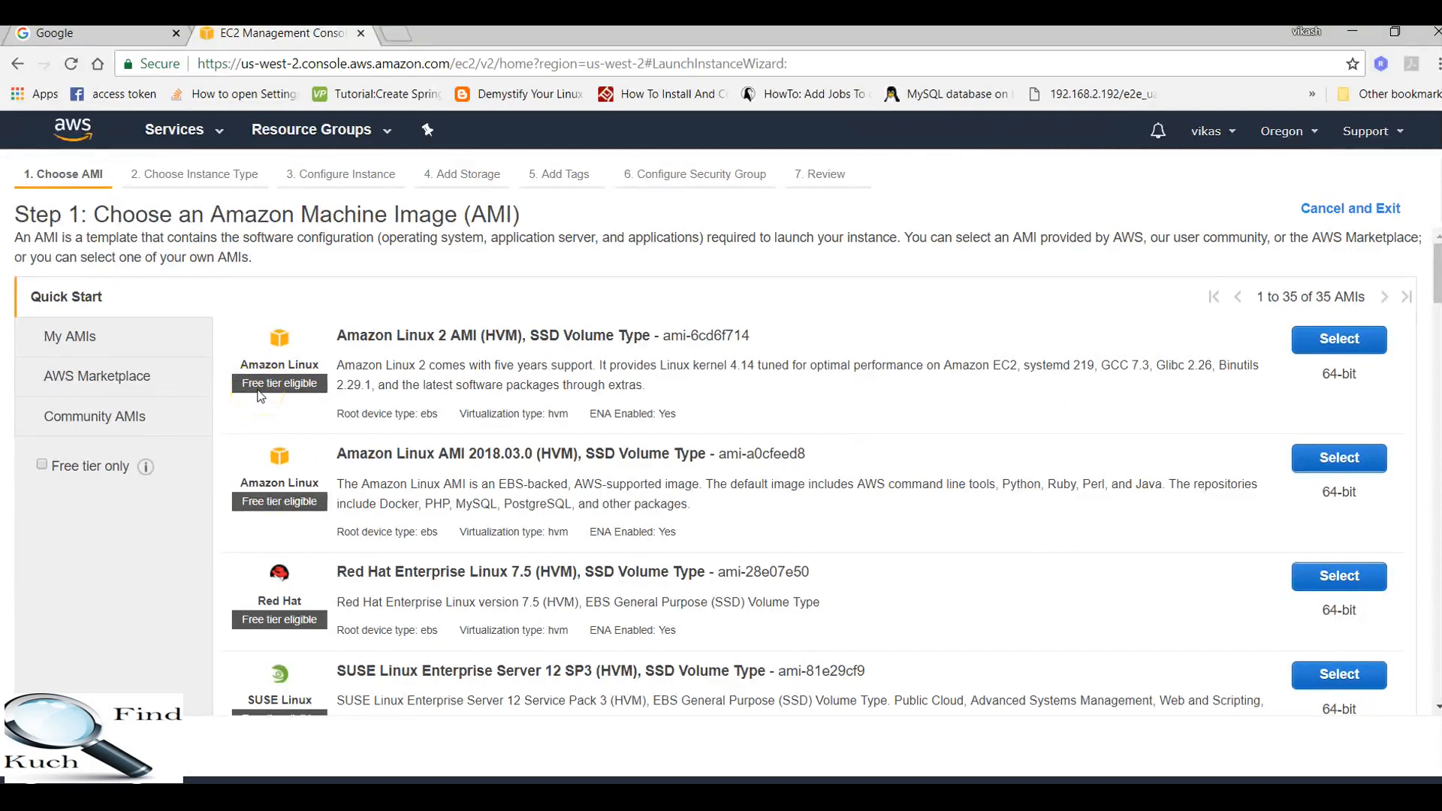
# - Look through the list of Amazon Machine Images, checking the operating systems offered and their free tier eligibility
pyautogui.scroll(-2, 470, 456)
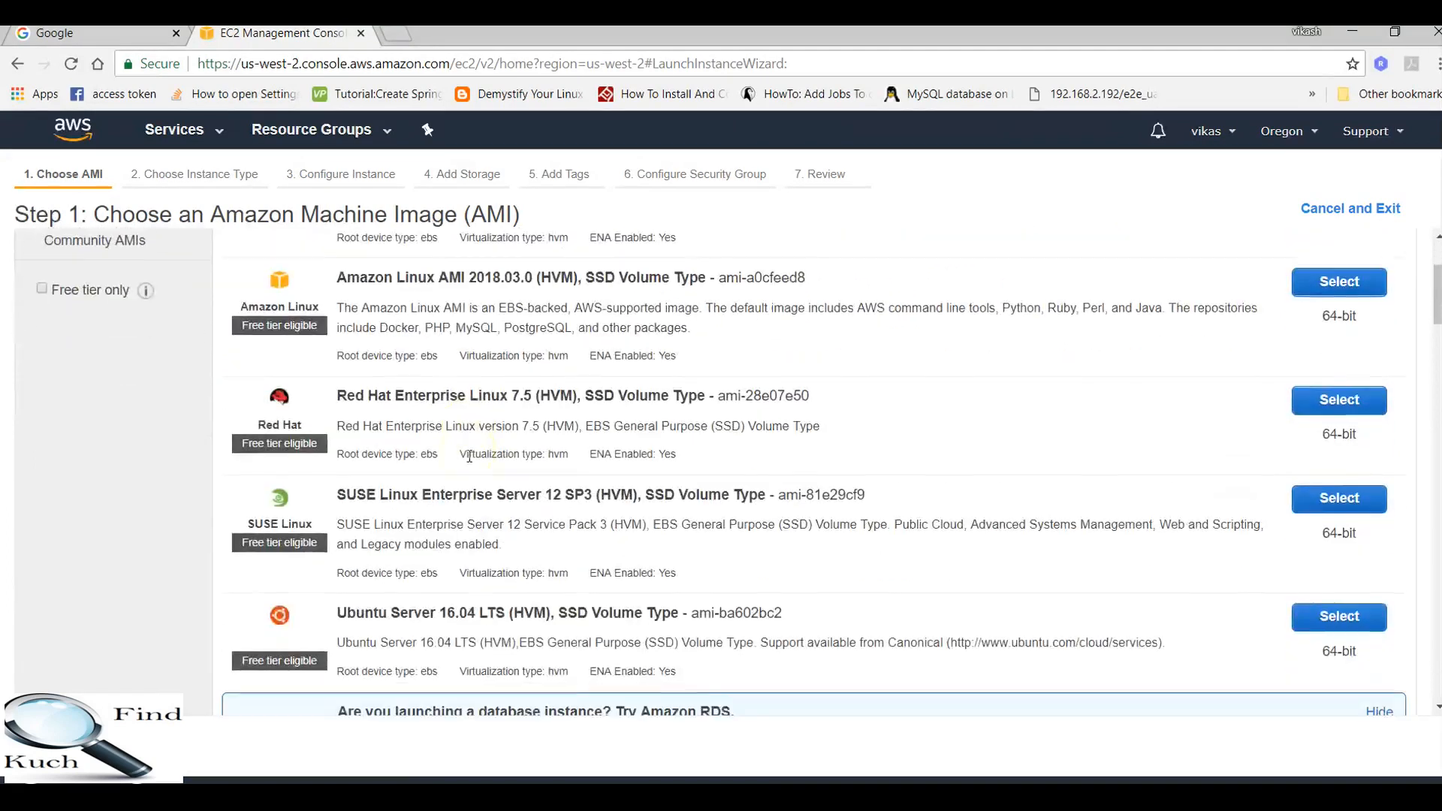
pyautogui.scroll(-2, 459, 443)
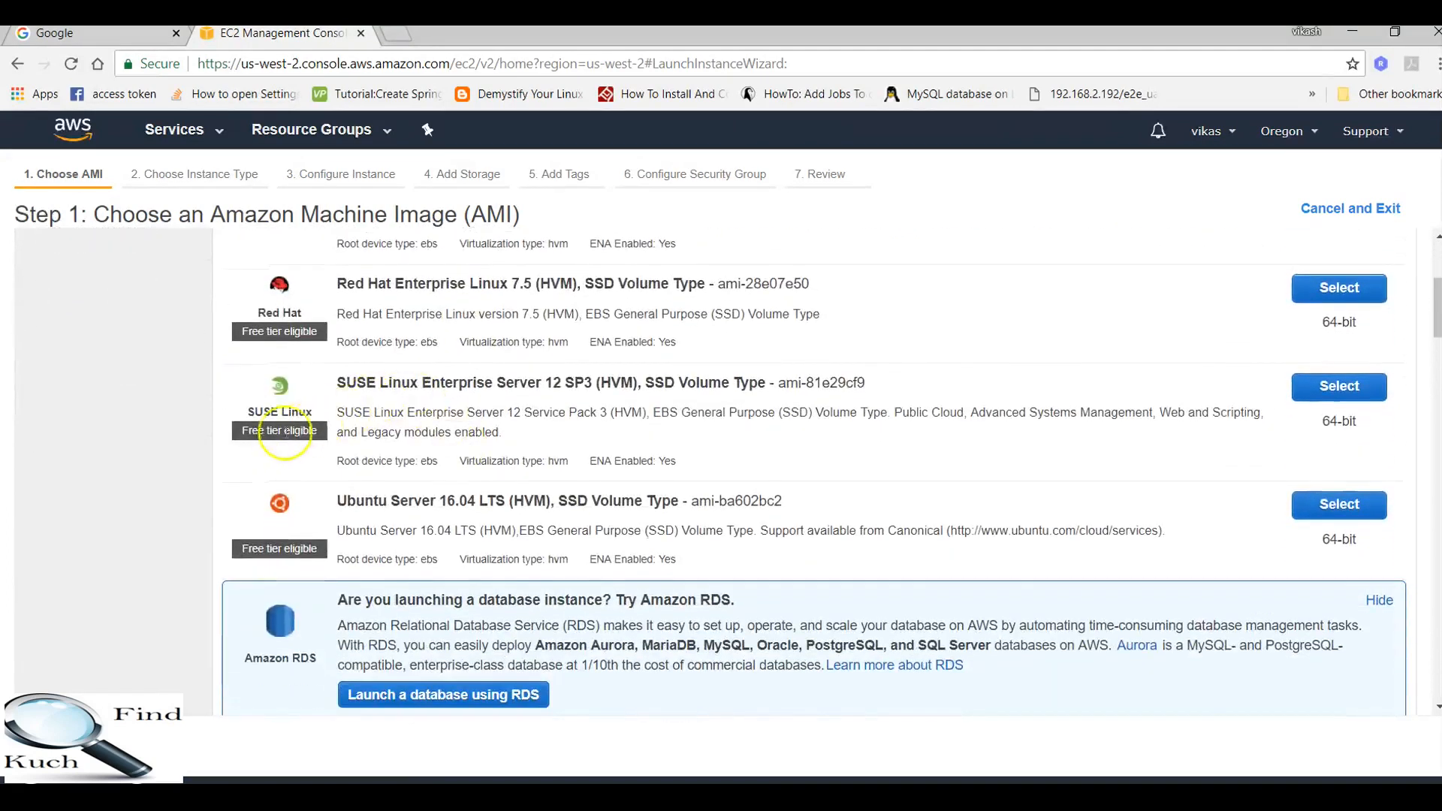
pyautogui.scroll(-2, 340, 519)
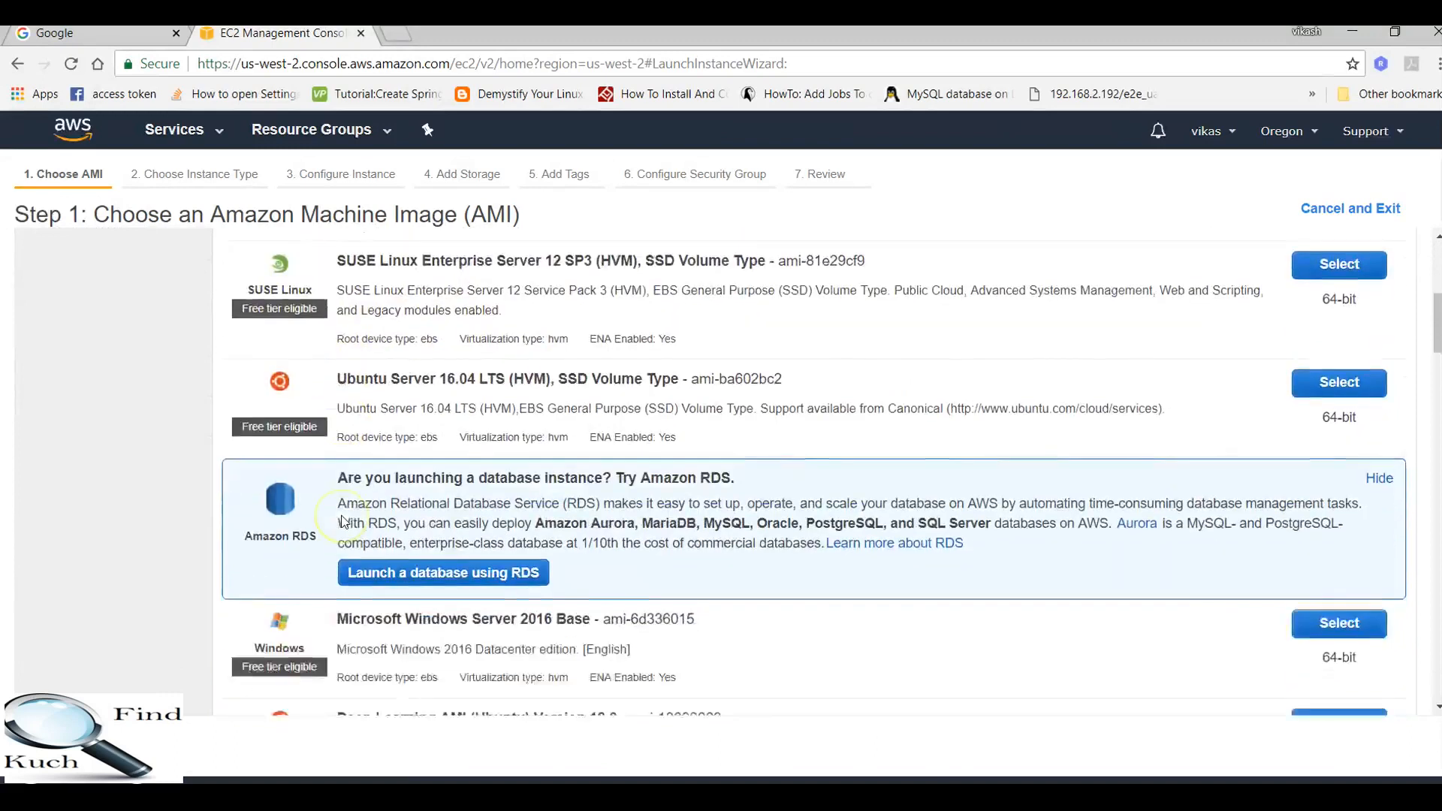
pyautogui.scroll(-4, 341, 518)
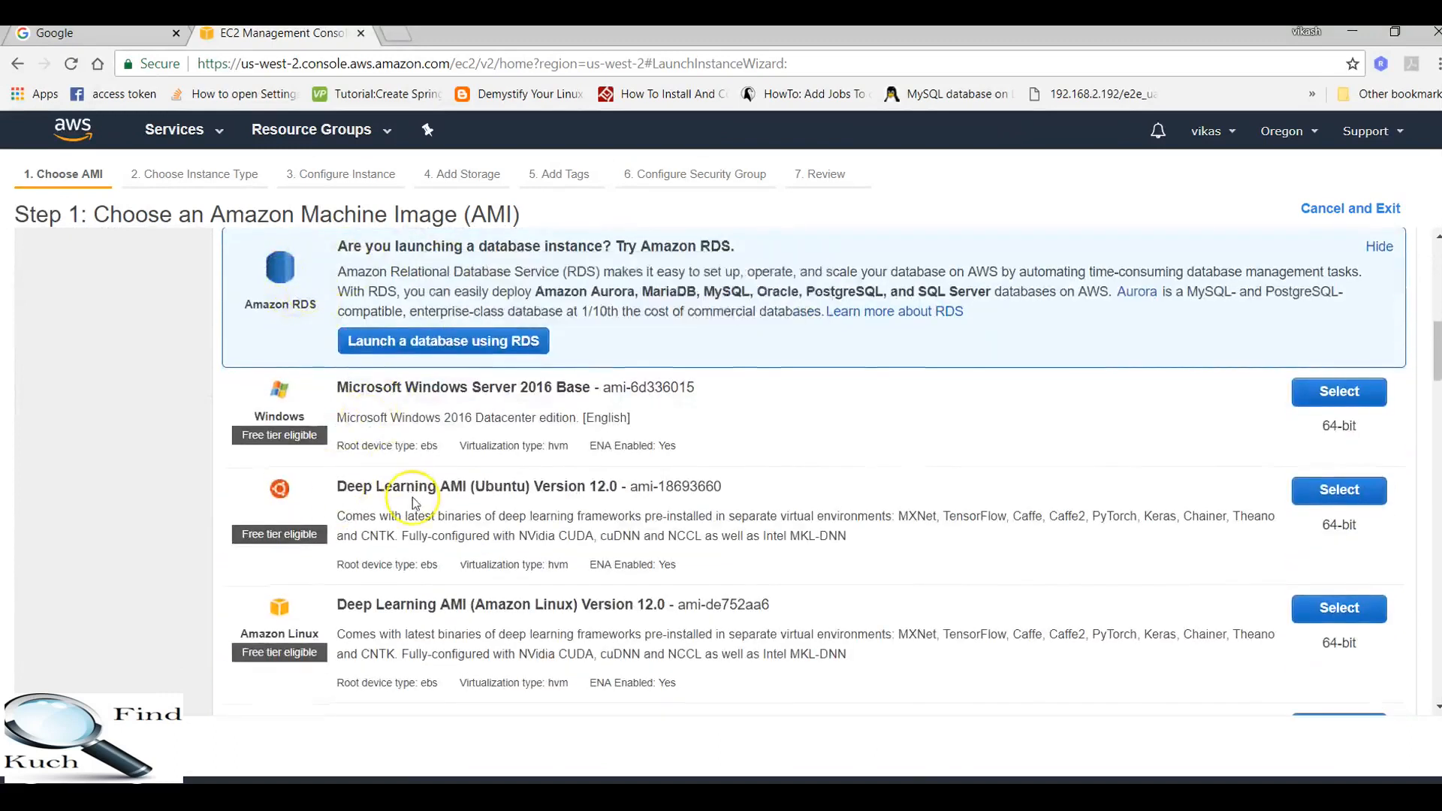
pyautogui.scroll(-2, 412, 497)
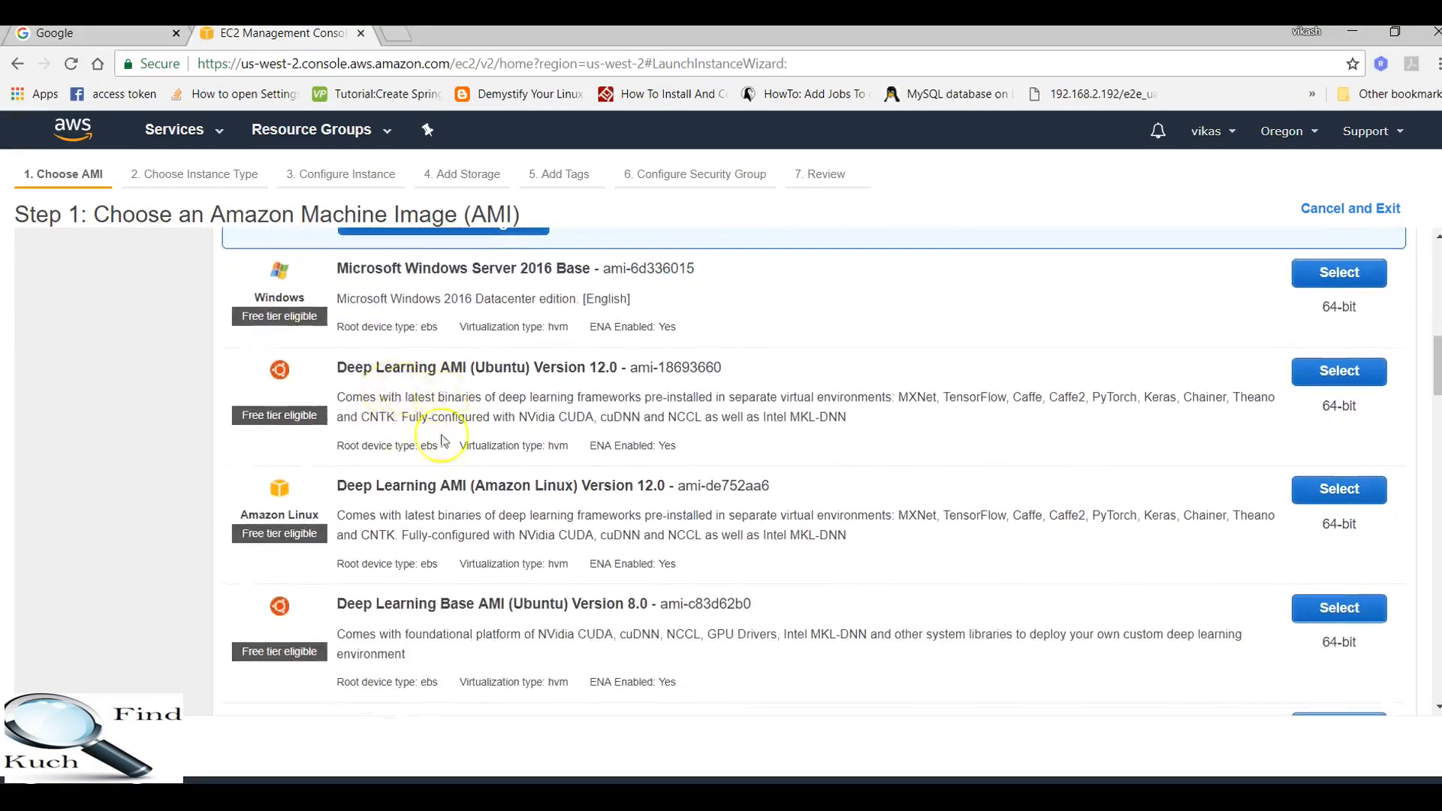
pyautogui.scroll(-1, 386, 532)
pyautogui.scroll(-15, 386, 532)
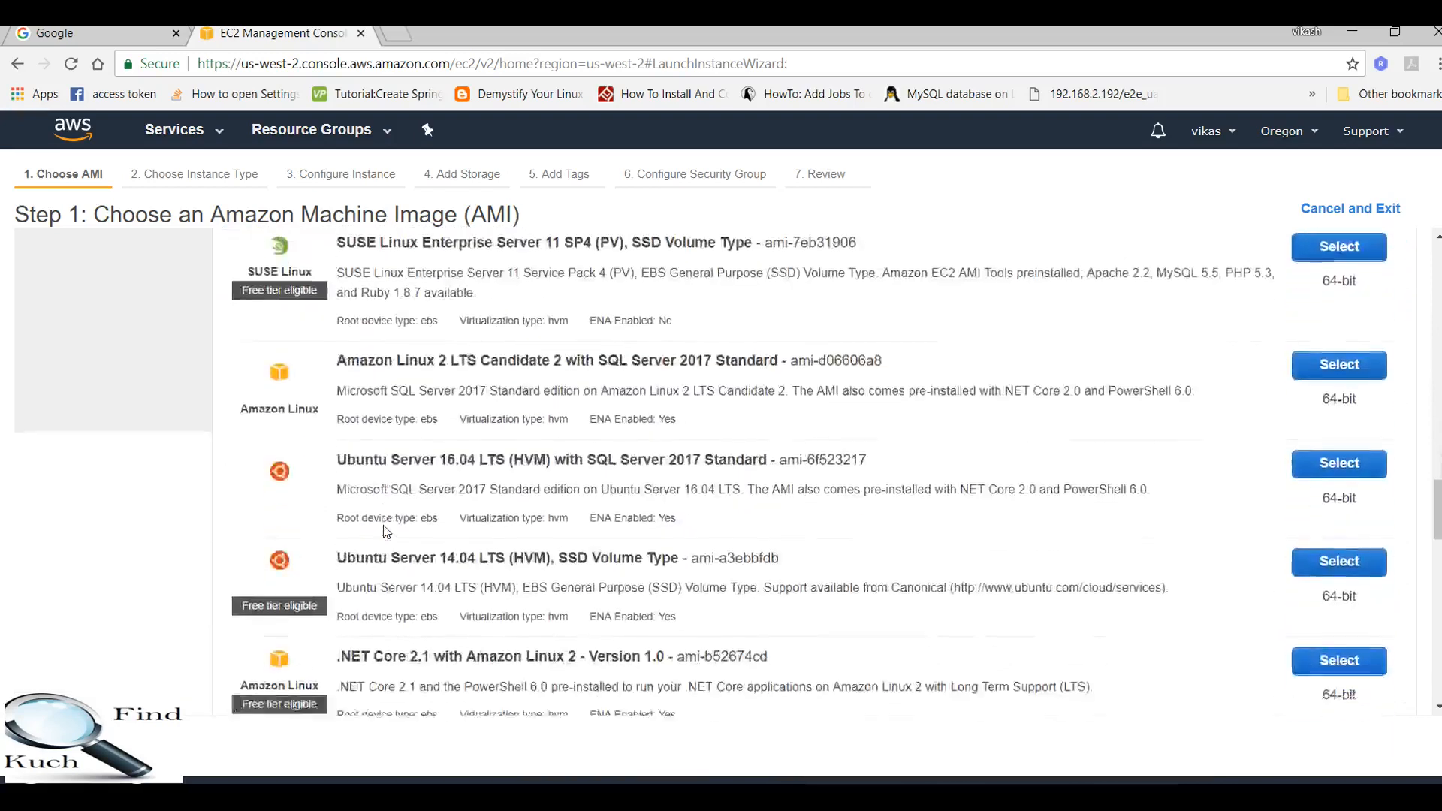
pyautogui.scroll(-15, 386, 532)
pyautogui.scroll(15, 384, 525)
pyautogui.scroll(-2, 384, 526)
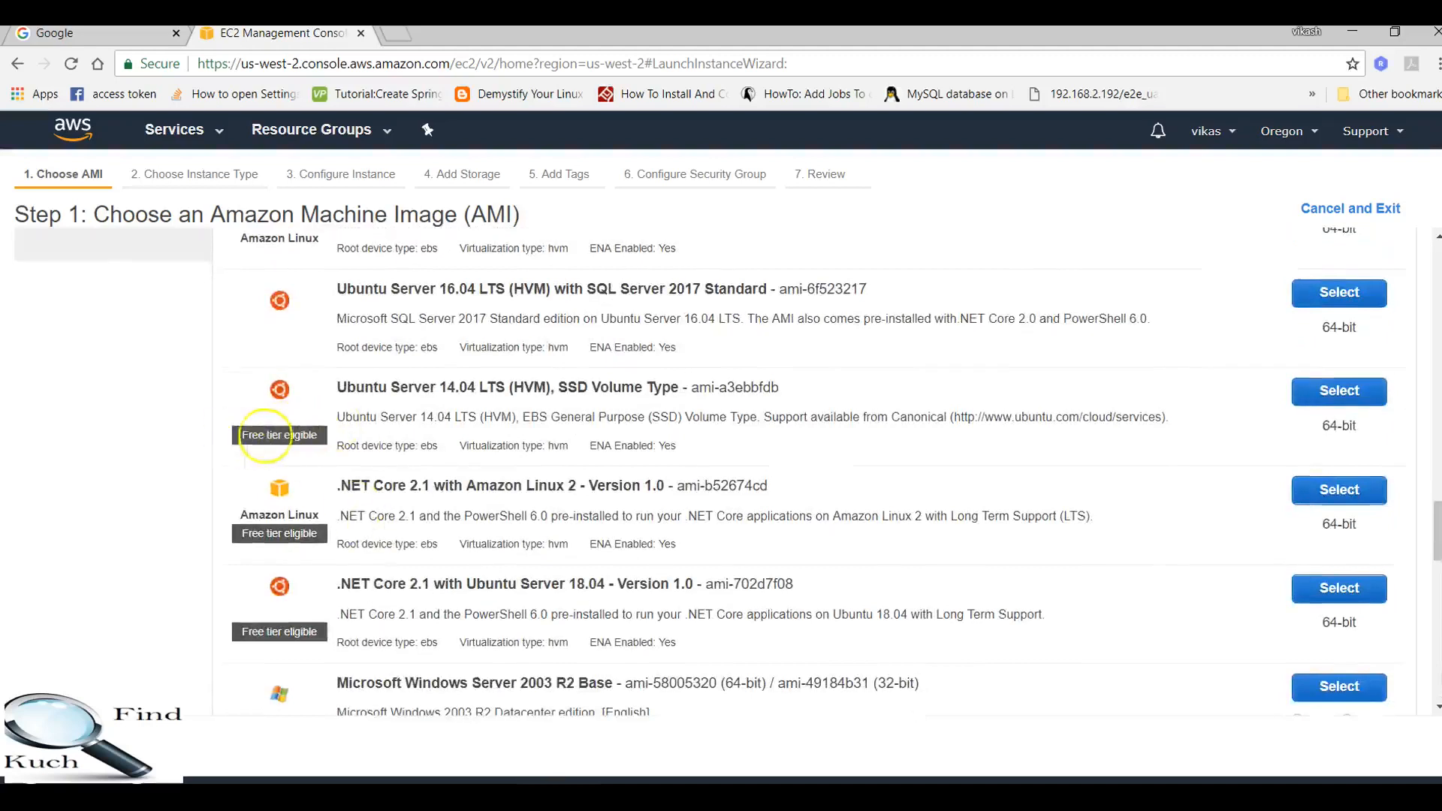
pyautogui.scroll(1, 376, 474)
pyautogui.scroll(15, 378, 474)
pyautogui.scroll(8, 378, 473)
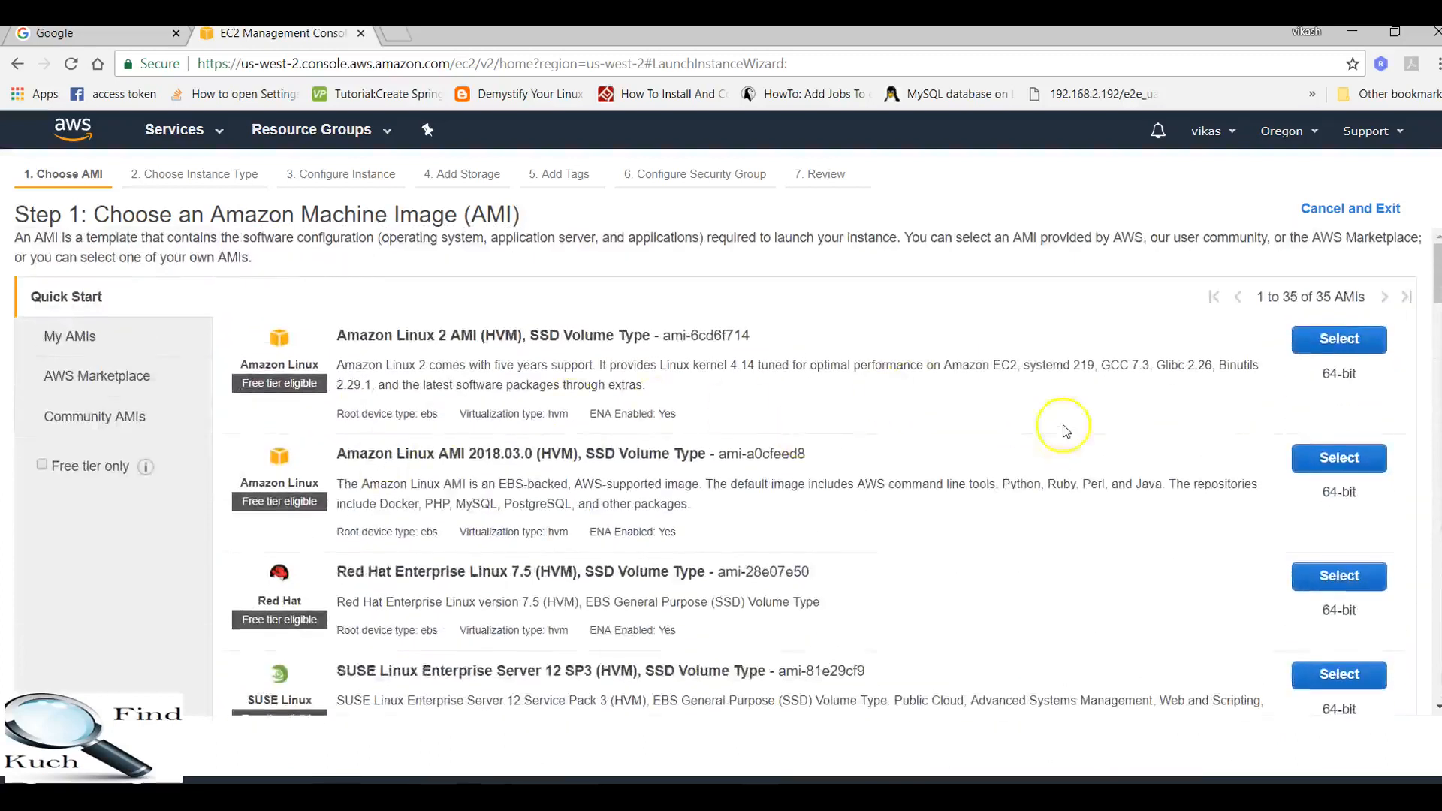
# - Select the Ubuntu Server 16.04 LTS (HVM), SSD Volume Type image for the instance
pyautogui.scroll(-5, 762, 516)
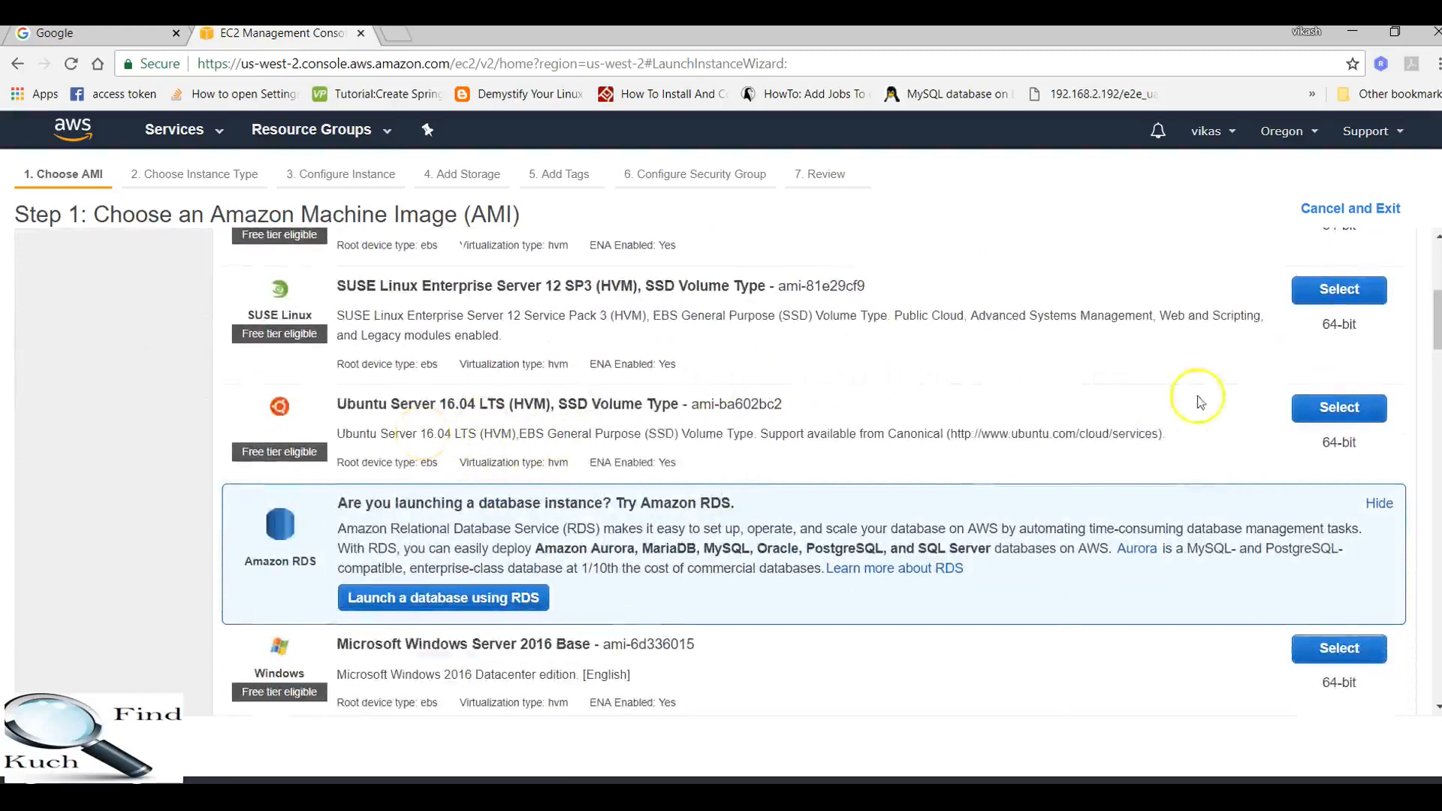
pyautogui.click(1340, 410)
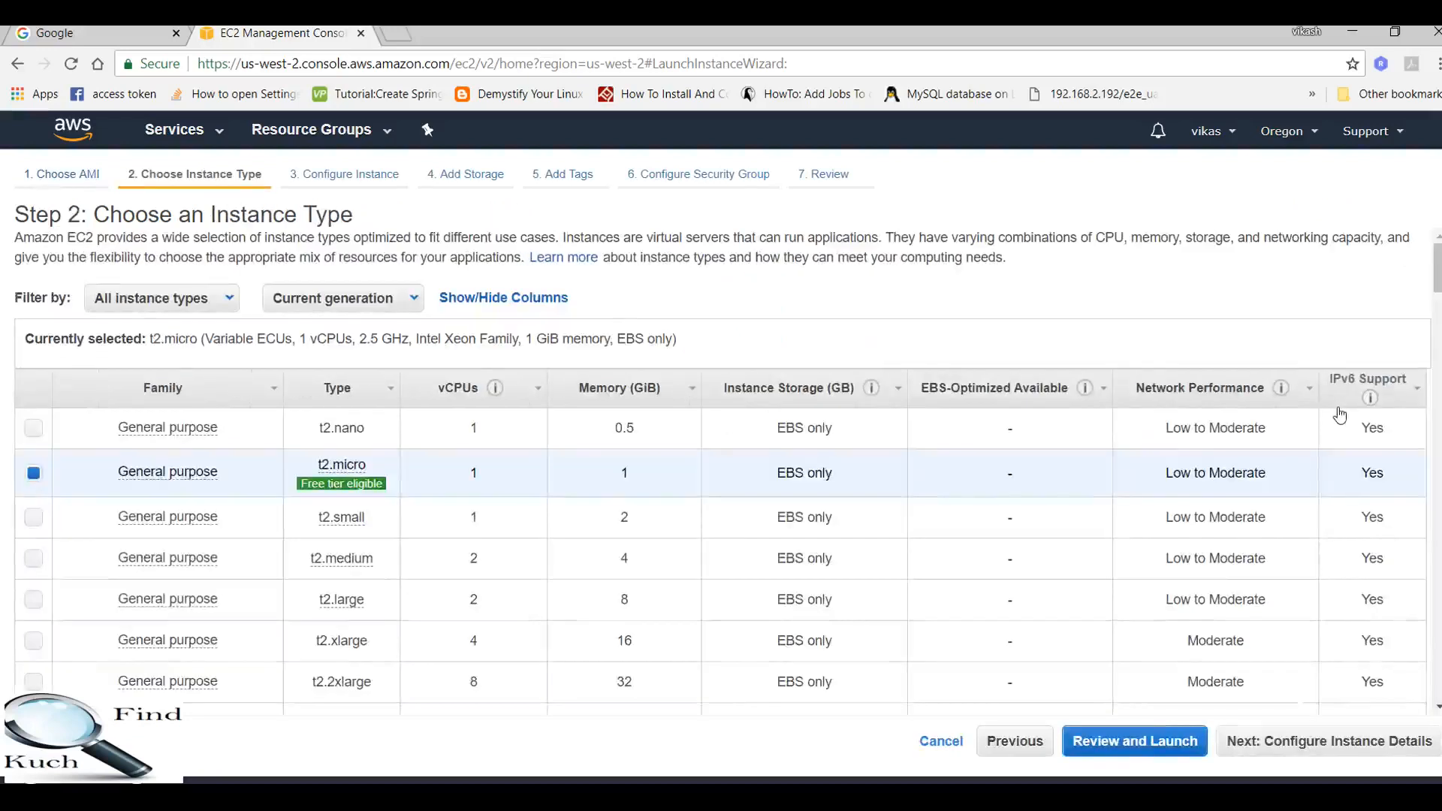
# - Review the instance types, keep the free tier eligible t2.micro, and continue to the instance details
pyautogui.moveTo(374, 492)
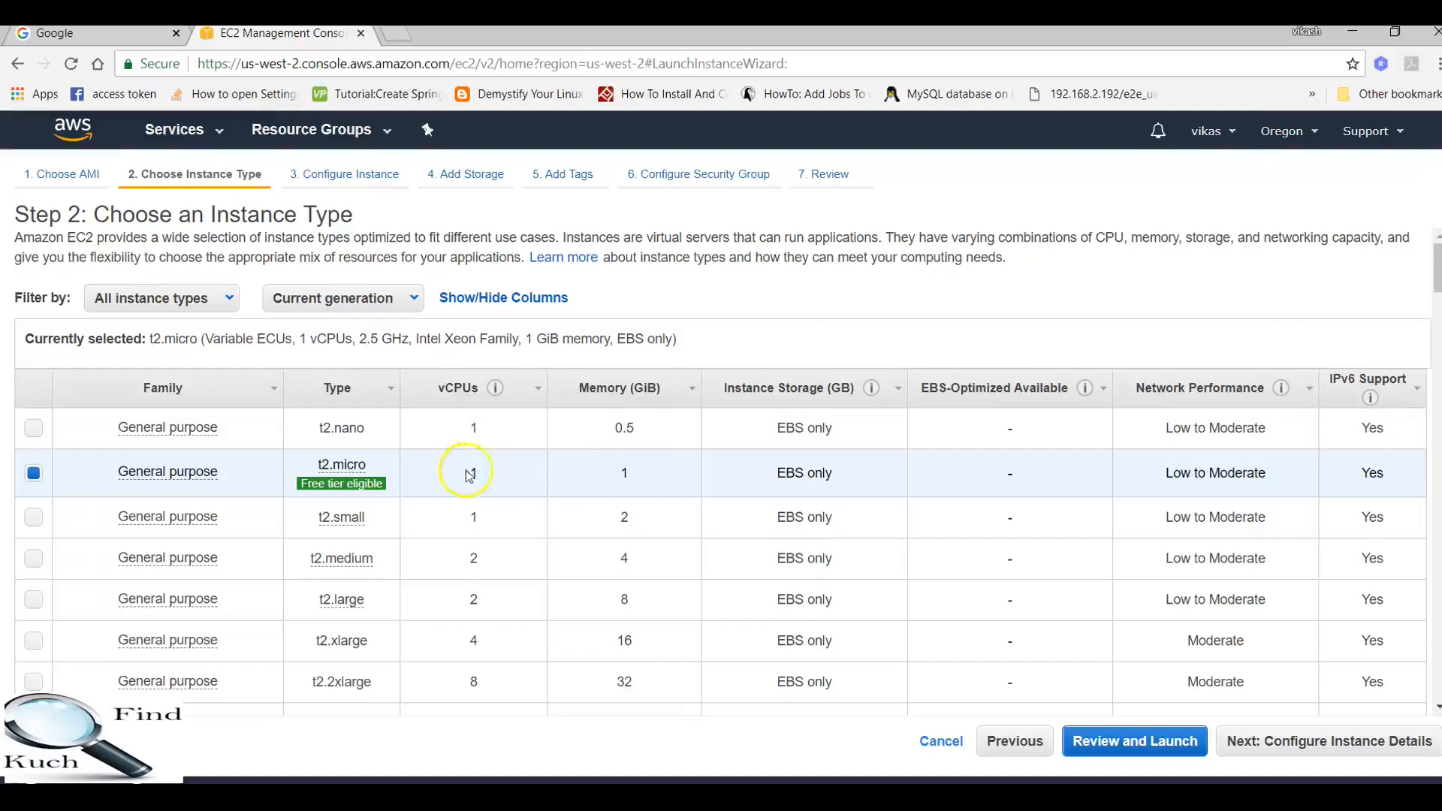
pyautogui.scroll(-1, 906, 504)
pyautogui.scroll(-3, 906, 504)
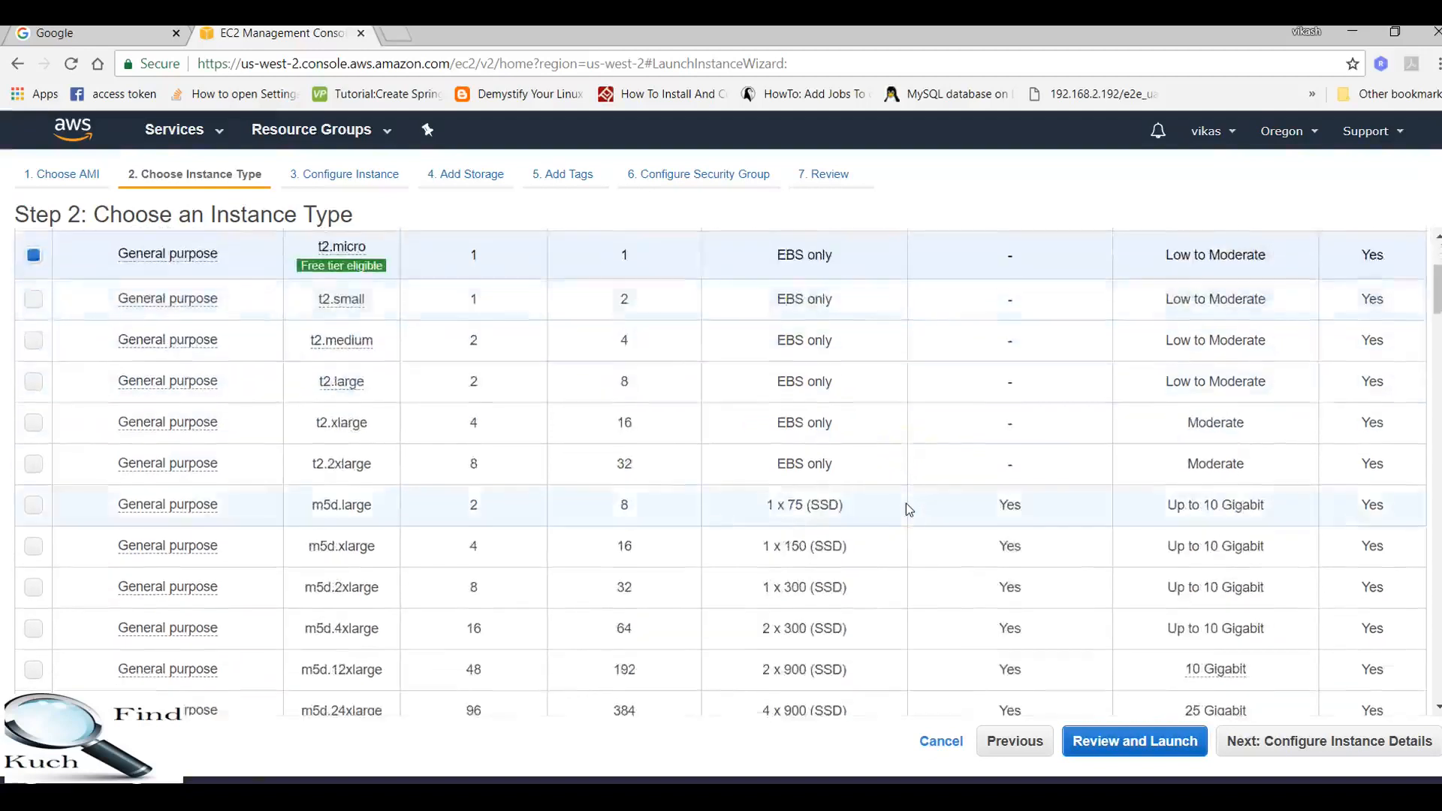
pyautogui.scroll(2, 906, 503)
pyautogui.scroll(-2, 906, 503)
pyautogui.scroll(-4, 906, 503)
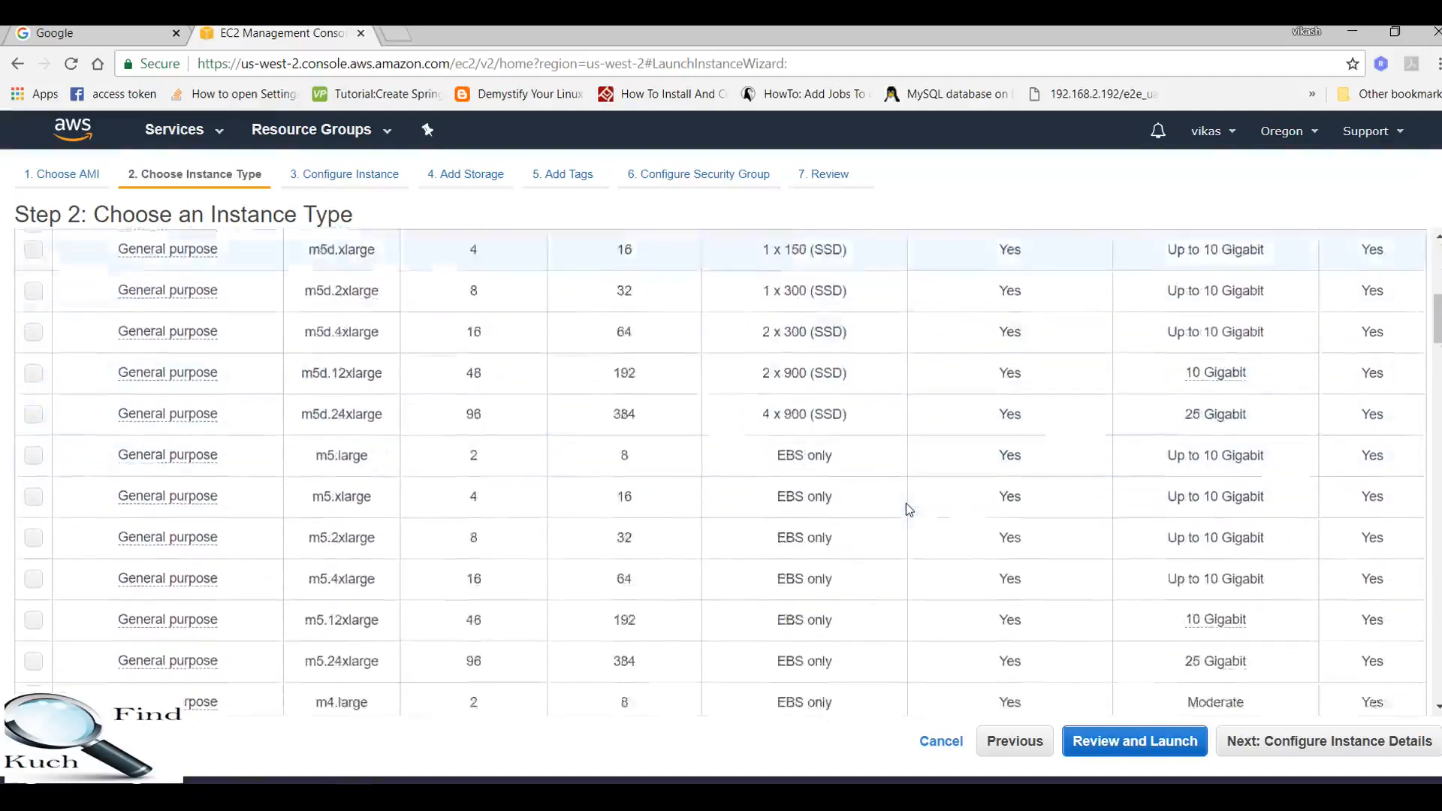
pyautogui.scroll(6, 906, 503)
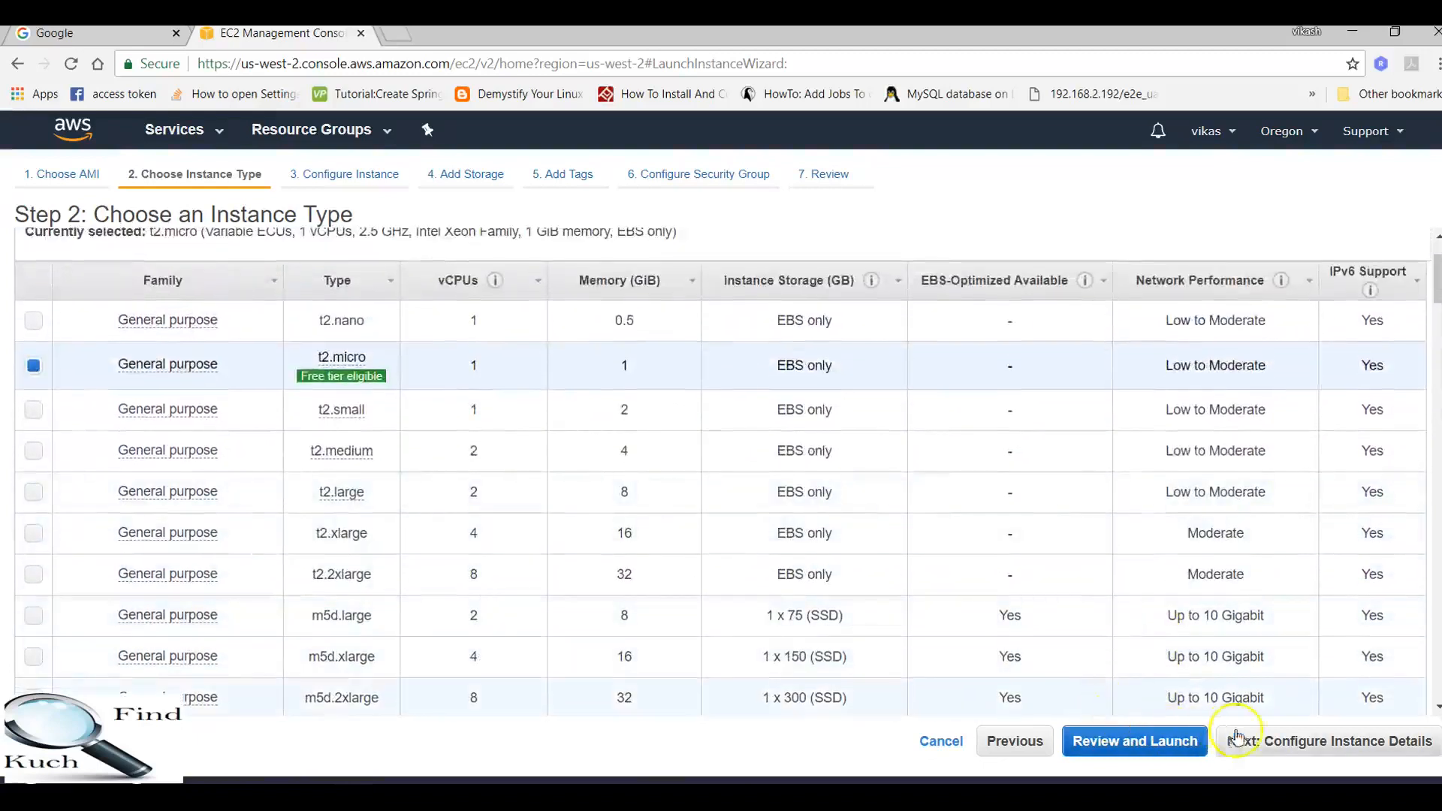
pyautogui.click(1328, 751)
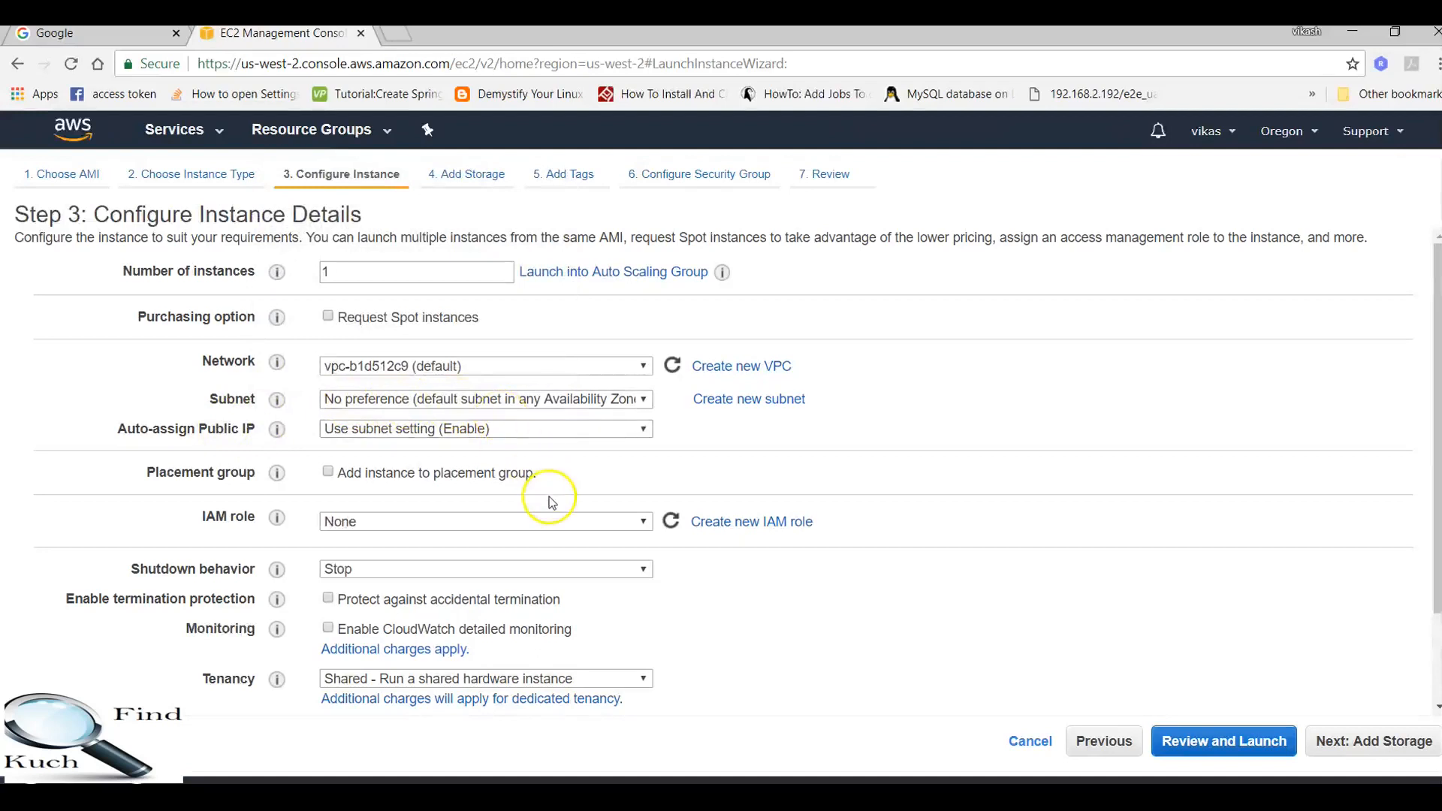
# - Check the shutdown behavior options for the instance and keep Stop selected
pyautogui.scroll(-2, 548, 499)
pyautogui.scroll(1, 548, 497)
pyautogui.scroll(-1, 549, 497)
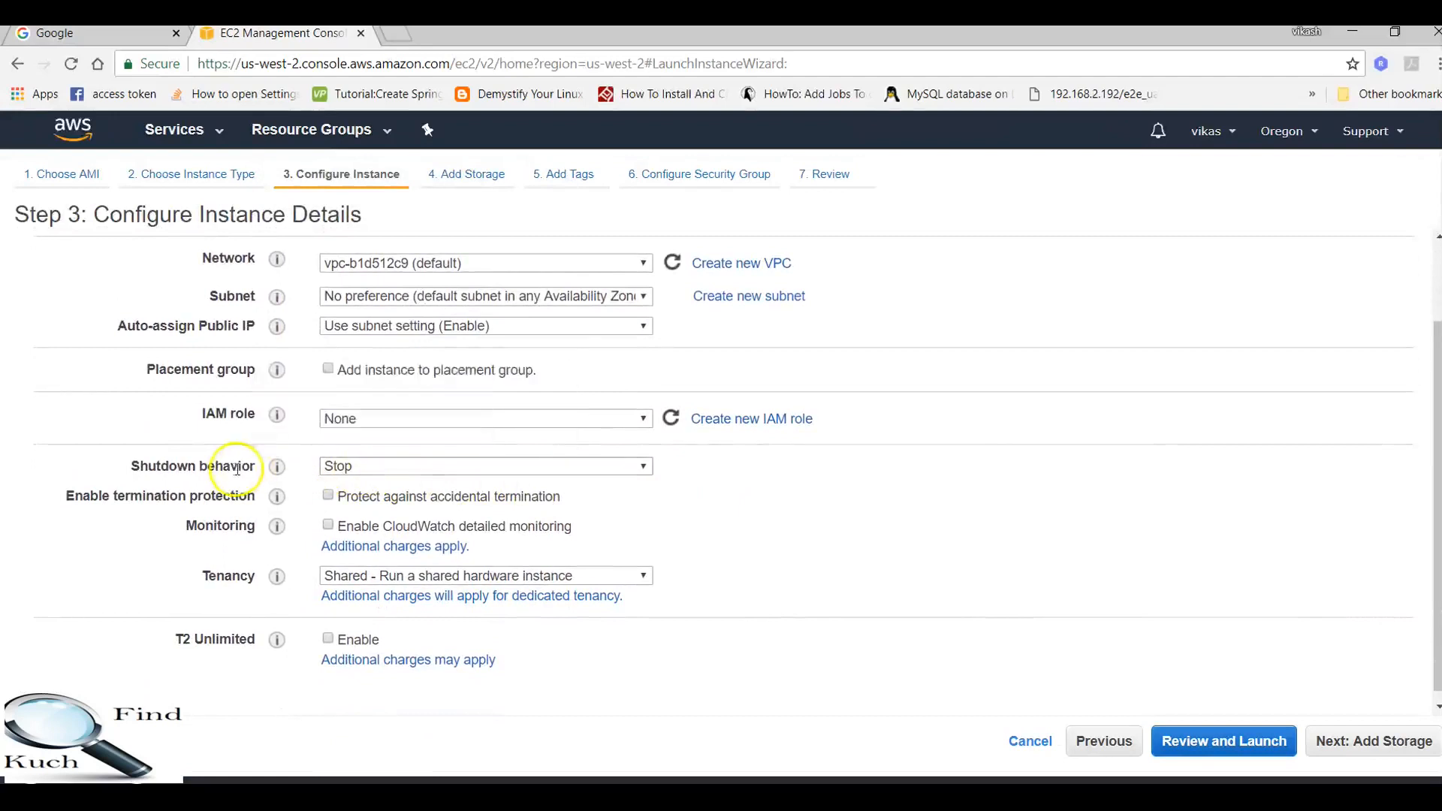
pyautogui.click(385, 467)
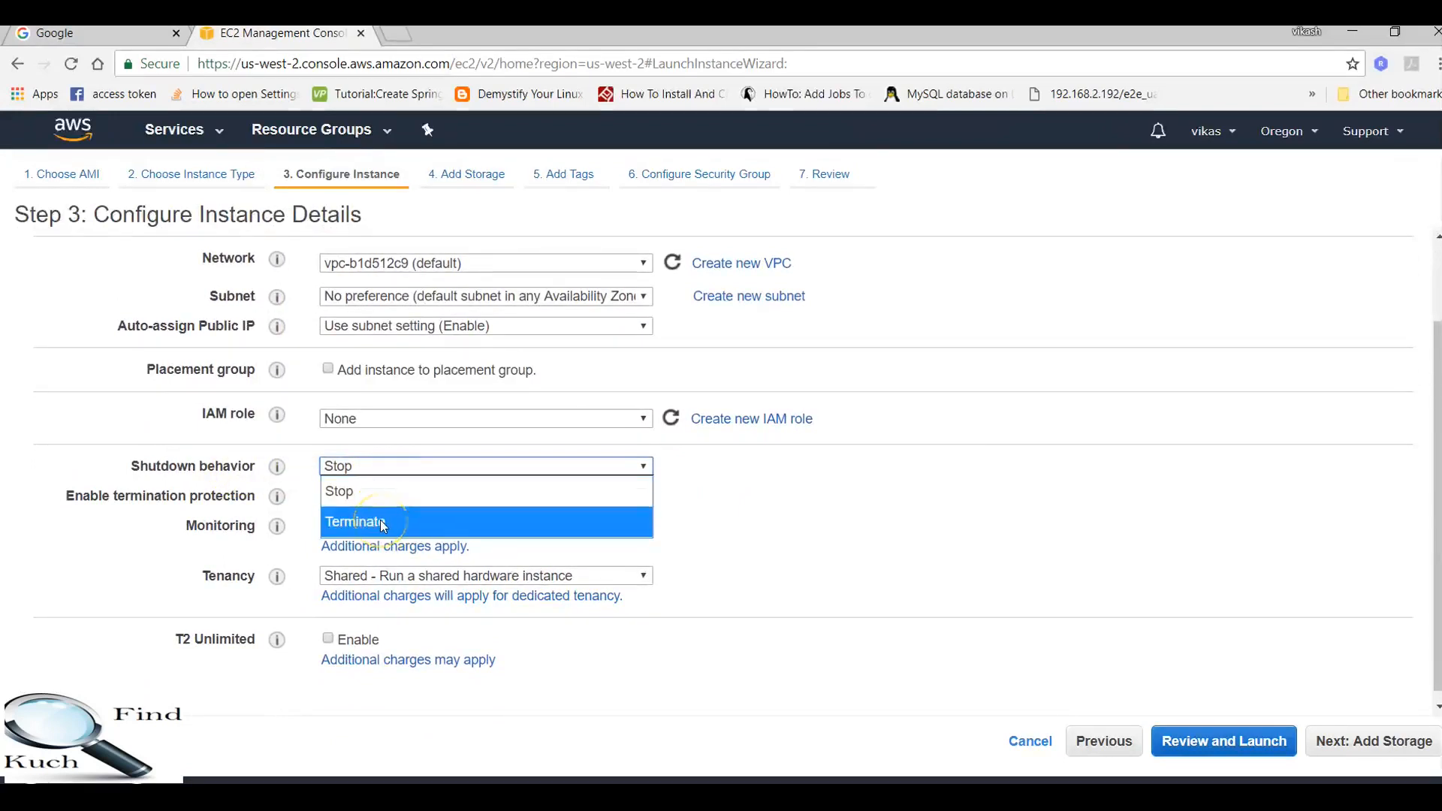
pyautogui.click(374, 489)
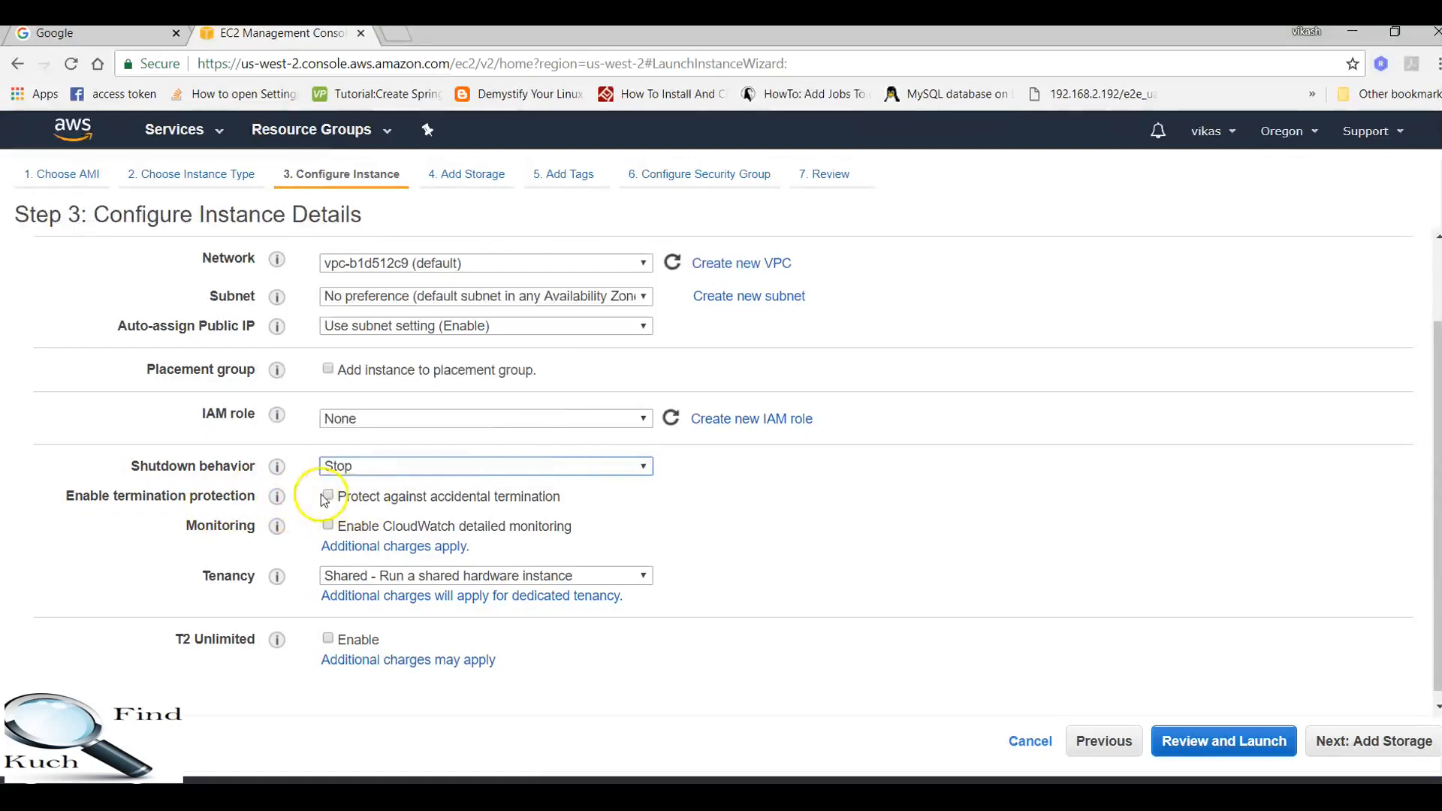
# - Read the help on termination protection and monitoring, leave both disabled, and continue to the storage settings
pyautogui.moveTo(278, 497)
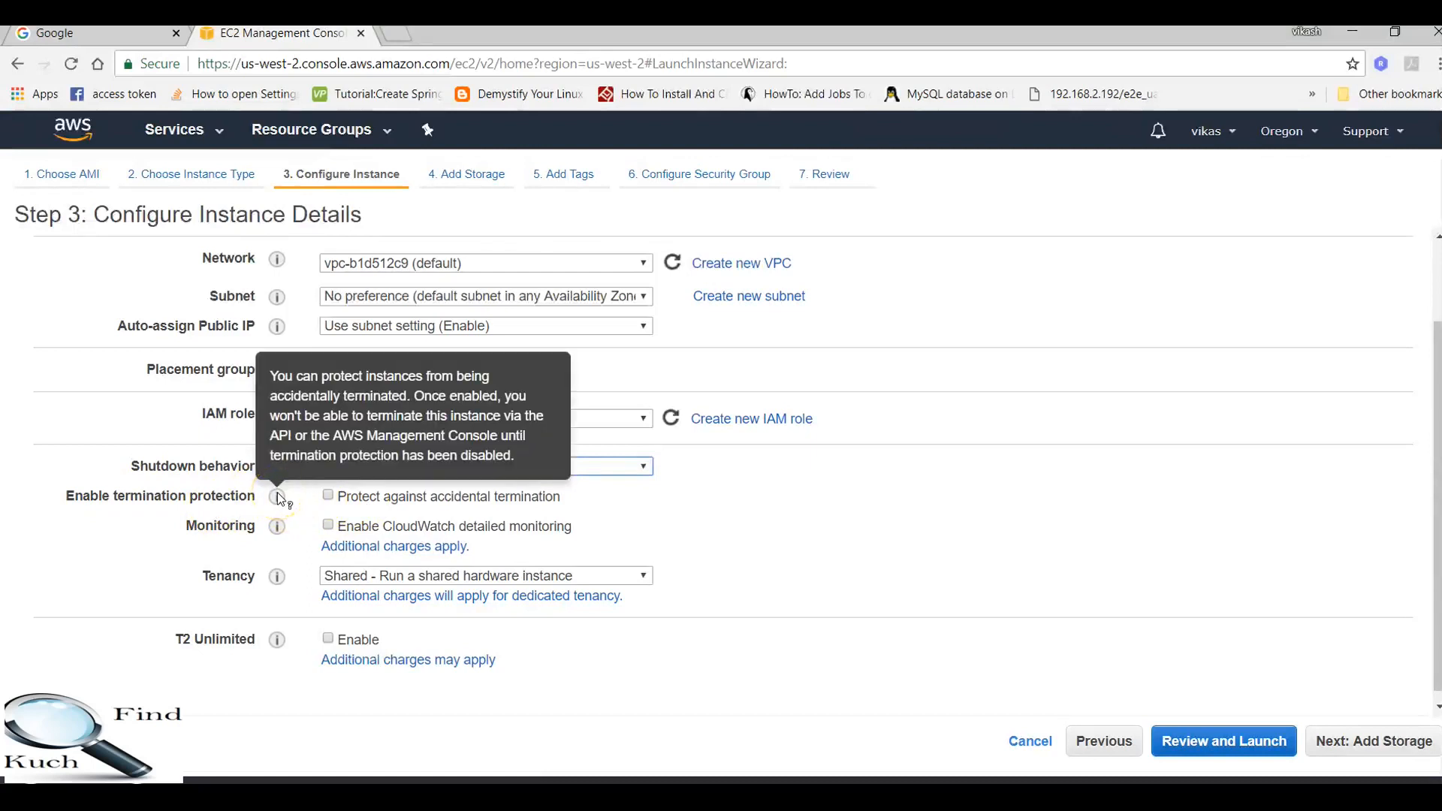
pyautogui.moveTo(285, 526)
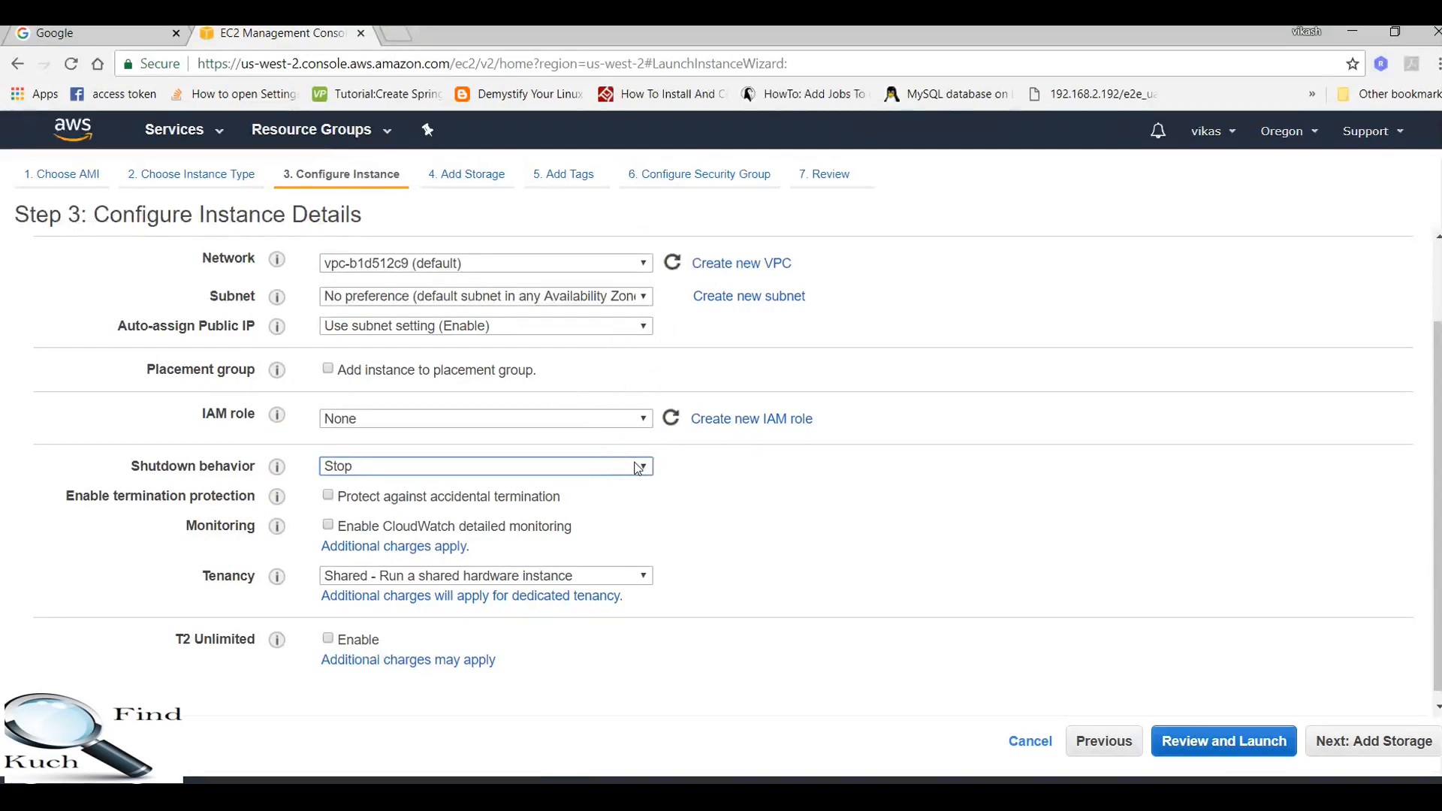
pyautogui.scroll(-1, 821, 526)
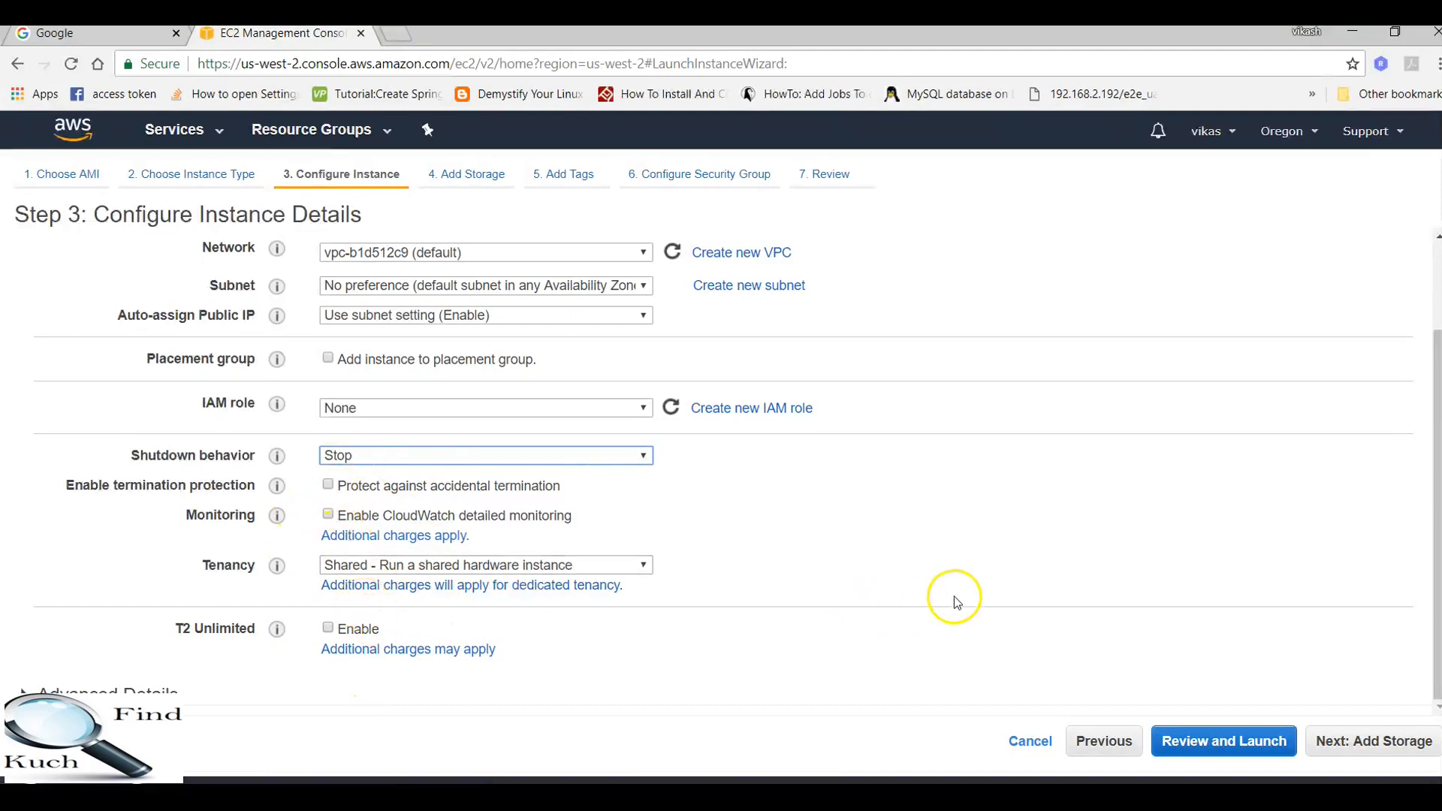
pyautogui.click(1401, 739)
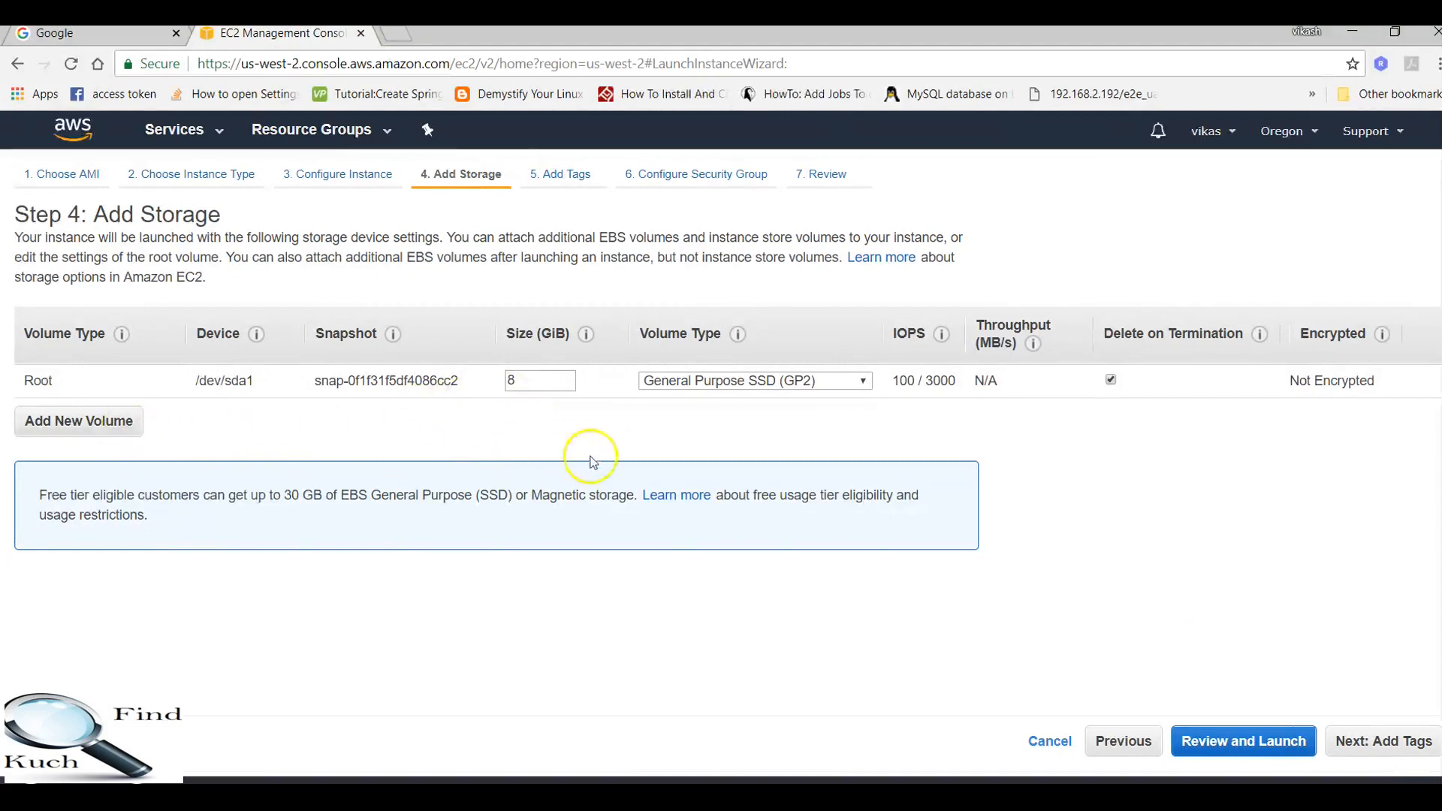
# - Keep the 8 GiB General Purpose SSD root volume and go straight to the launch review
pyautogui.moveTo(593, 334)
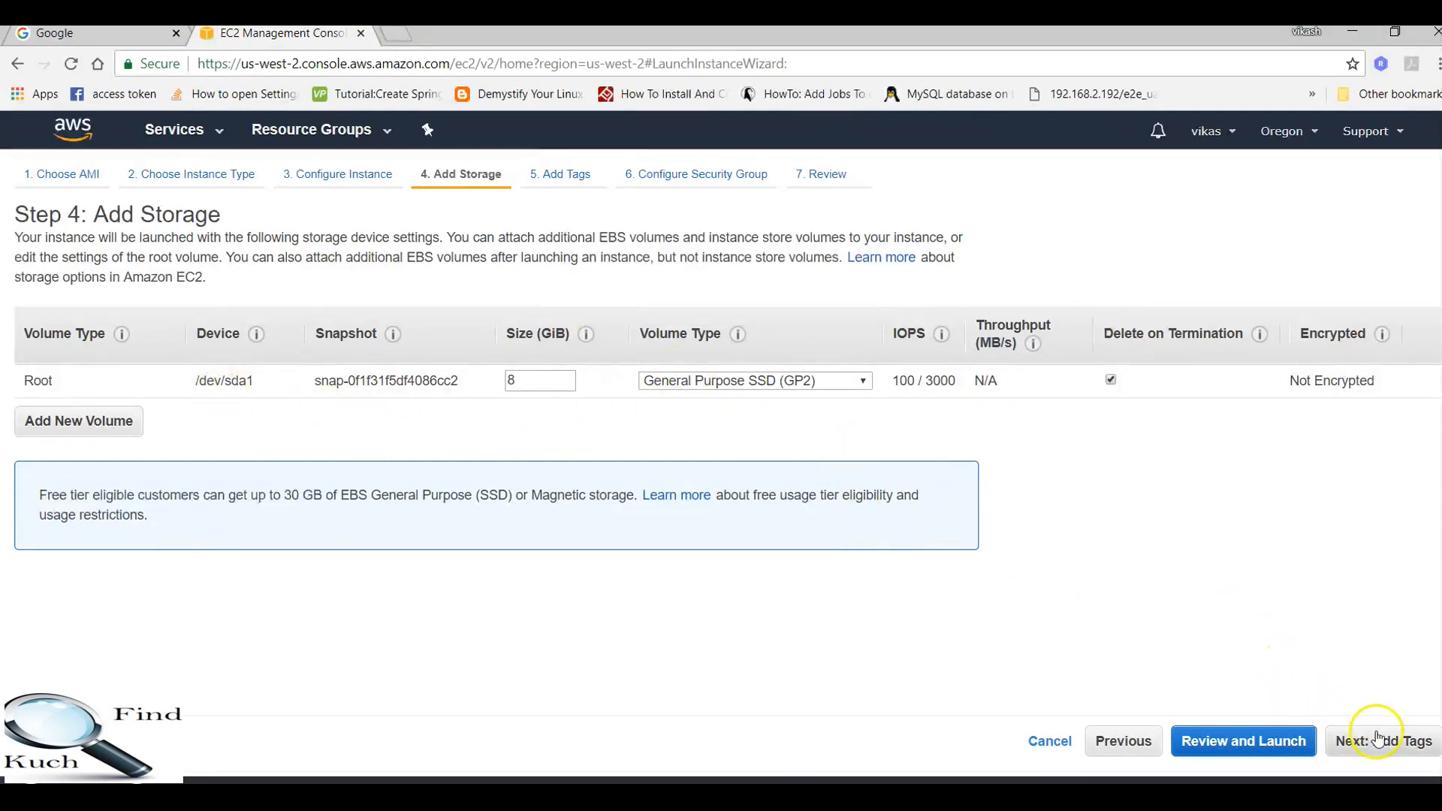
pyautogui.click(1251, 744)
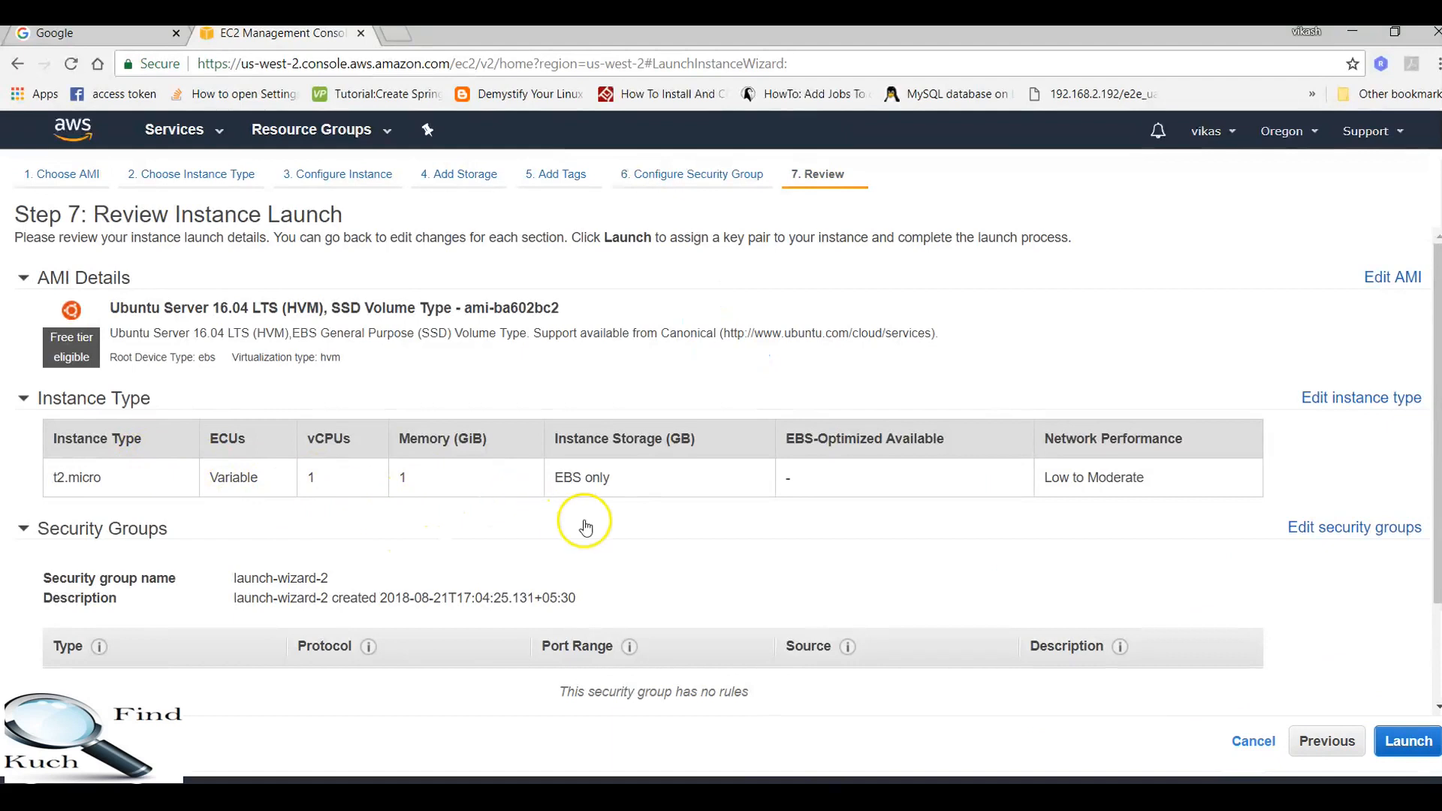
# - Open the security group settings from the launch review and add an HTTP rule below the SSH rule
pyautogui.scroll(-2, 951, 469)
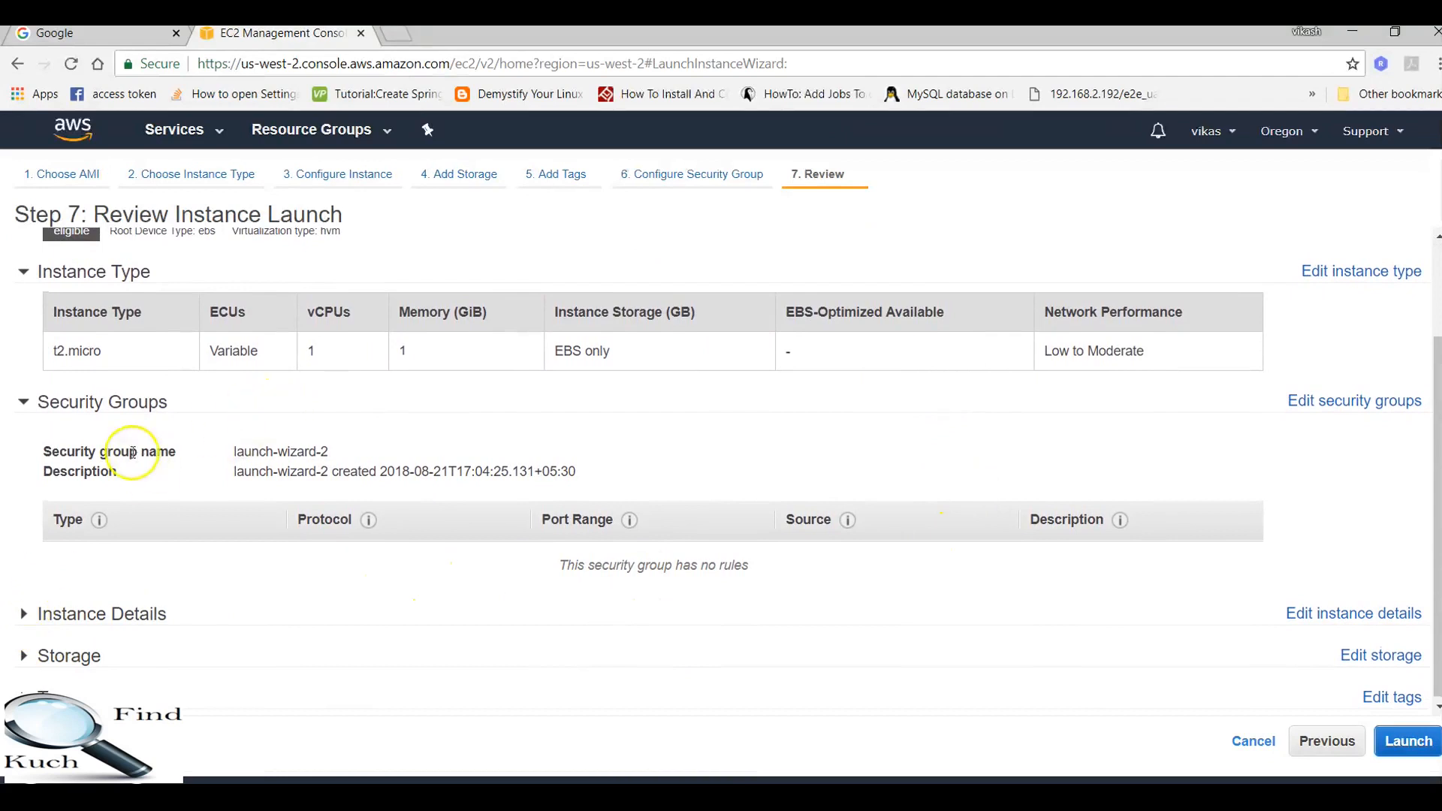
pyautogui.click(1356, 412)
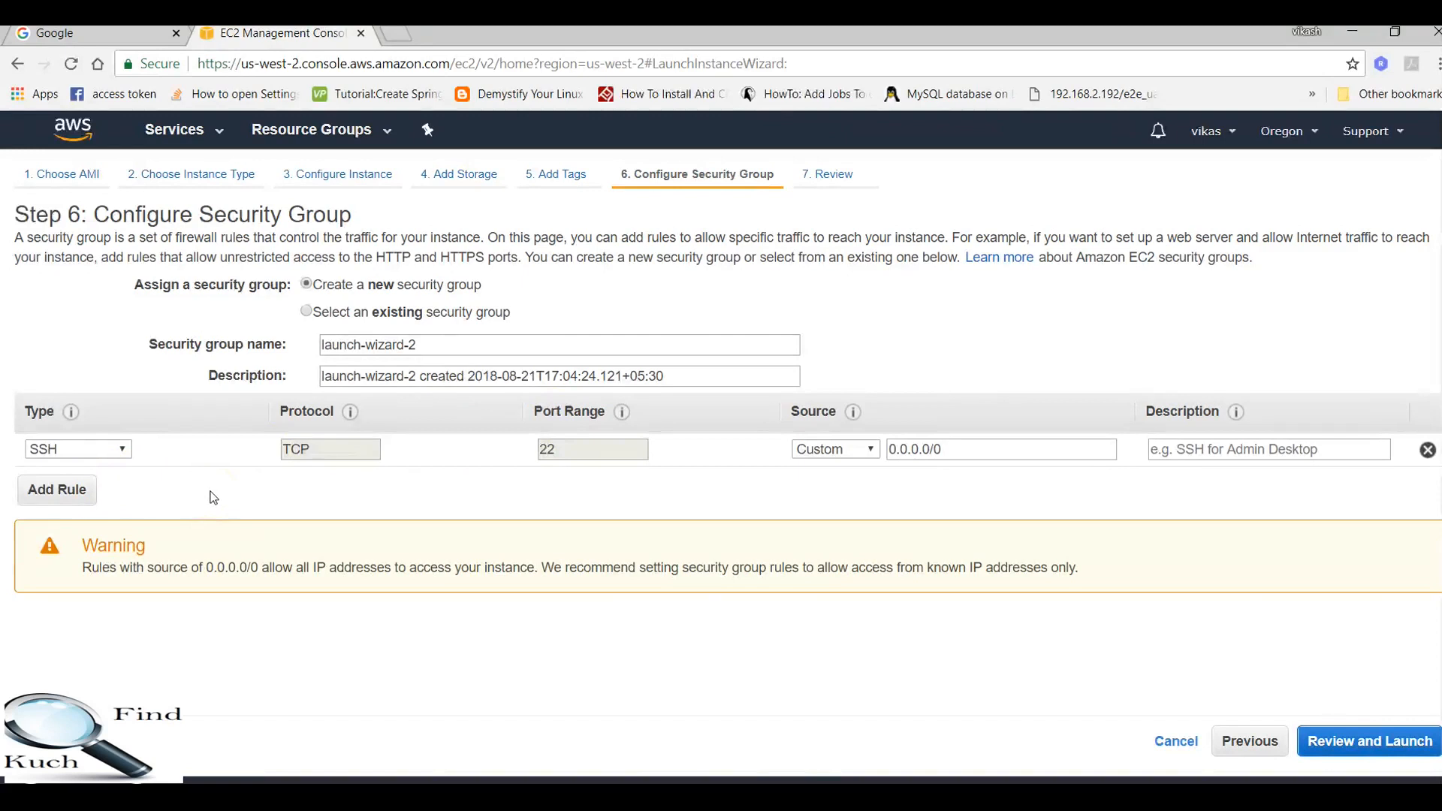
pyautogui.click(73, 489)
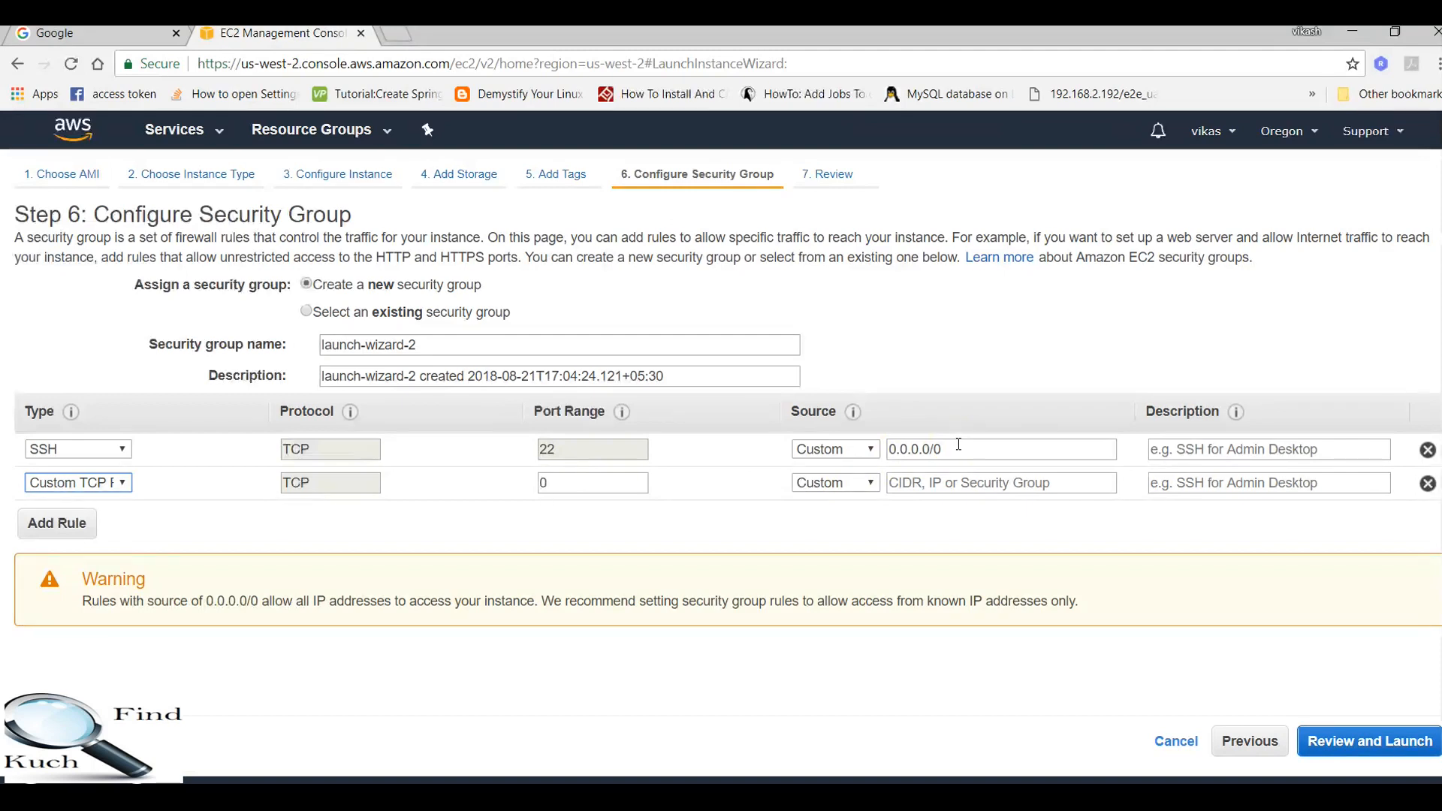
pyautogui.click(90, 484)
pyautogui.click(88, 463)
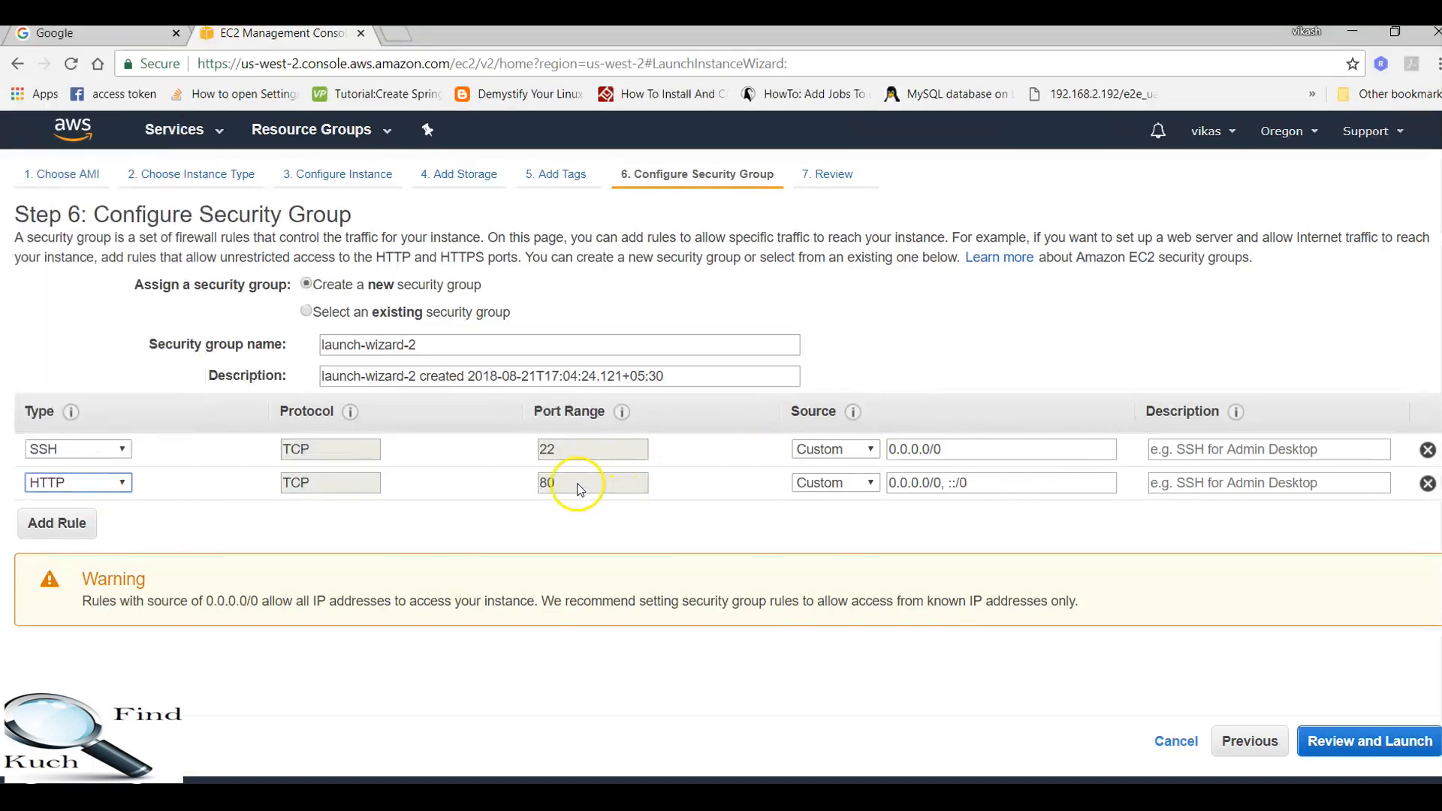
# - Add a Custom TCP rule for port 8080 with source 0.0.0.0/0, ::/0 to the security group
pyautogui.click(58, 524)
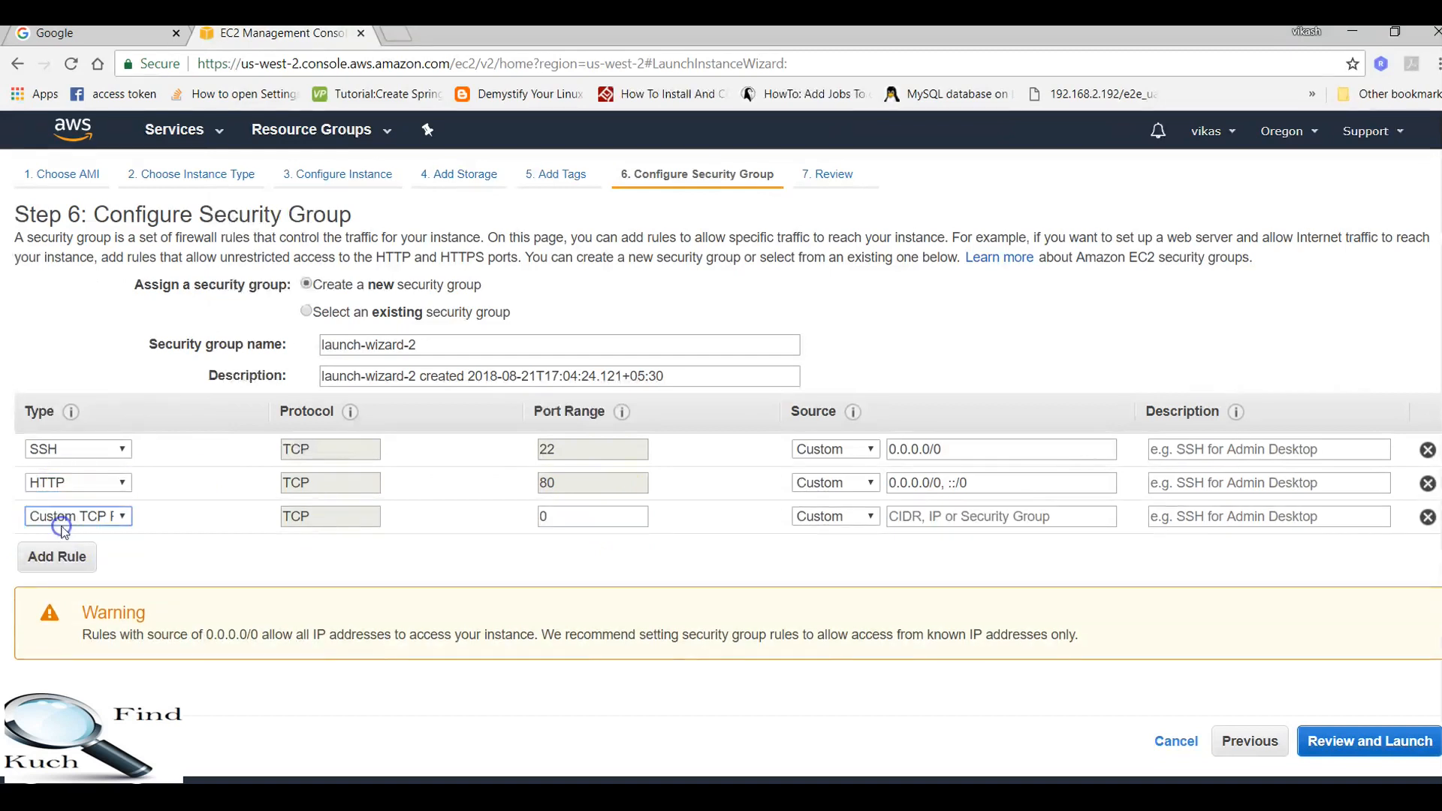
pyautogui.click(97, 517)
pyautogui.scroll(-3, 96, 458)
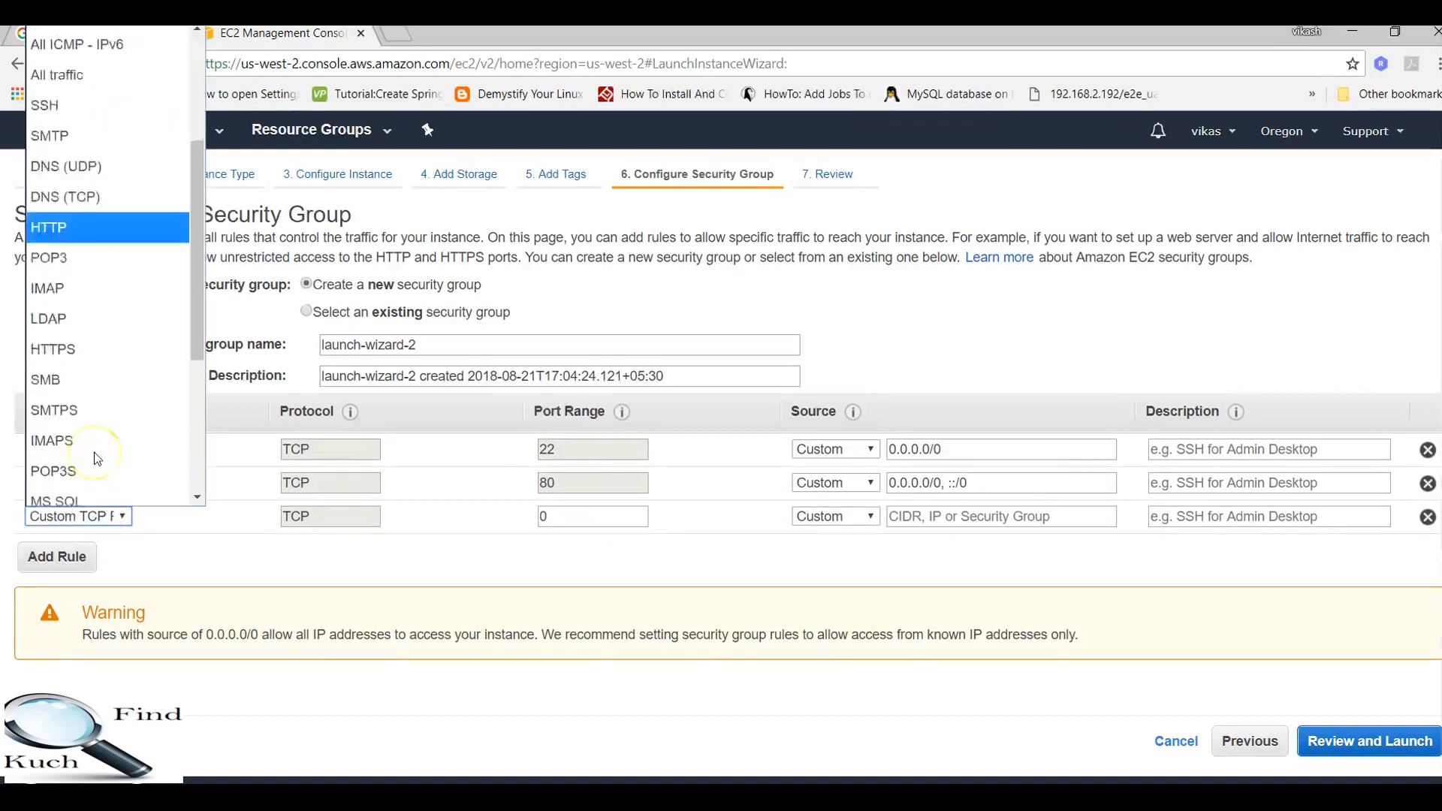
pyautogui.scroll(-2, 97, 458)
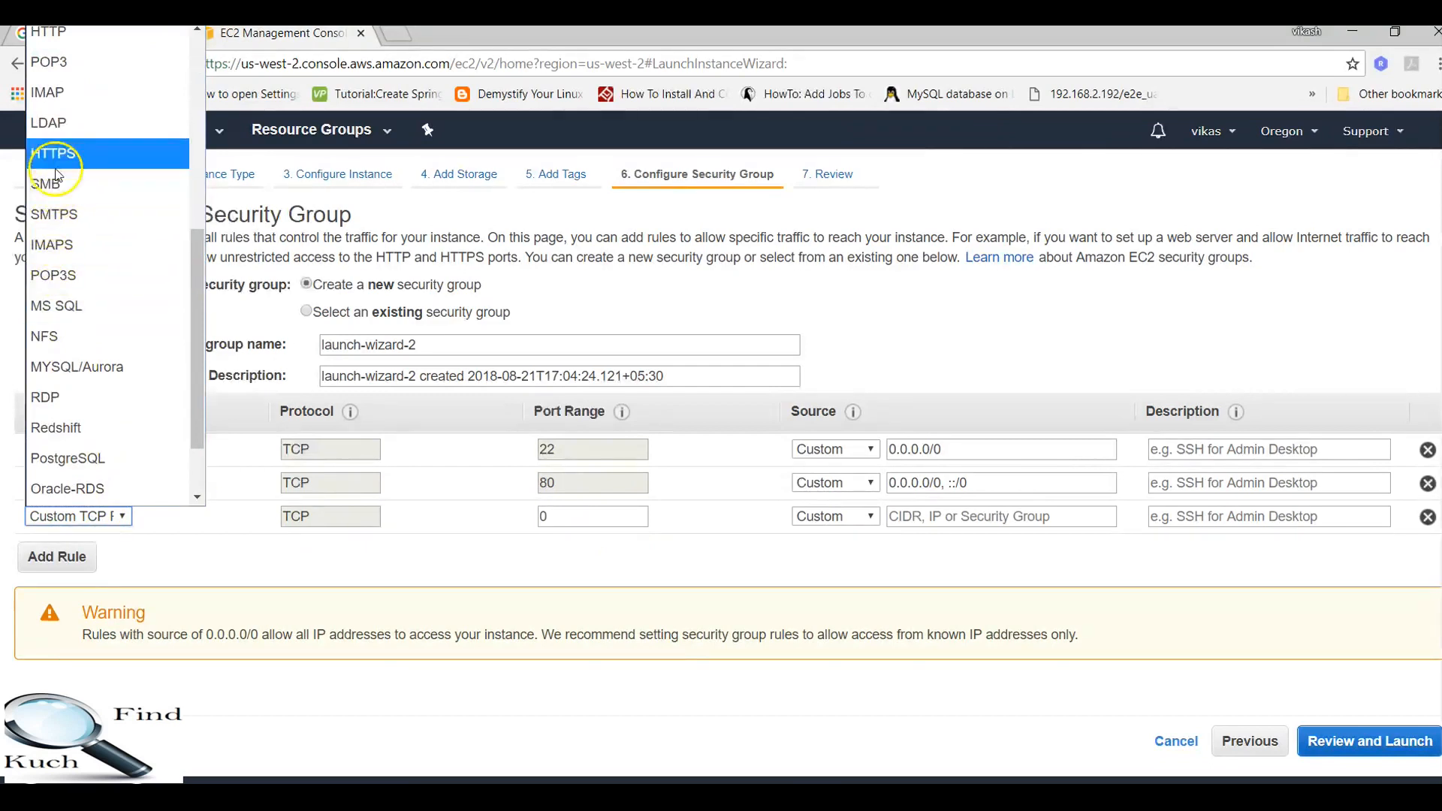
pyautogui.scroll(5, 56, 129)
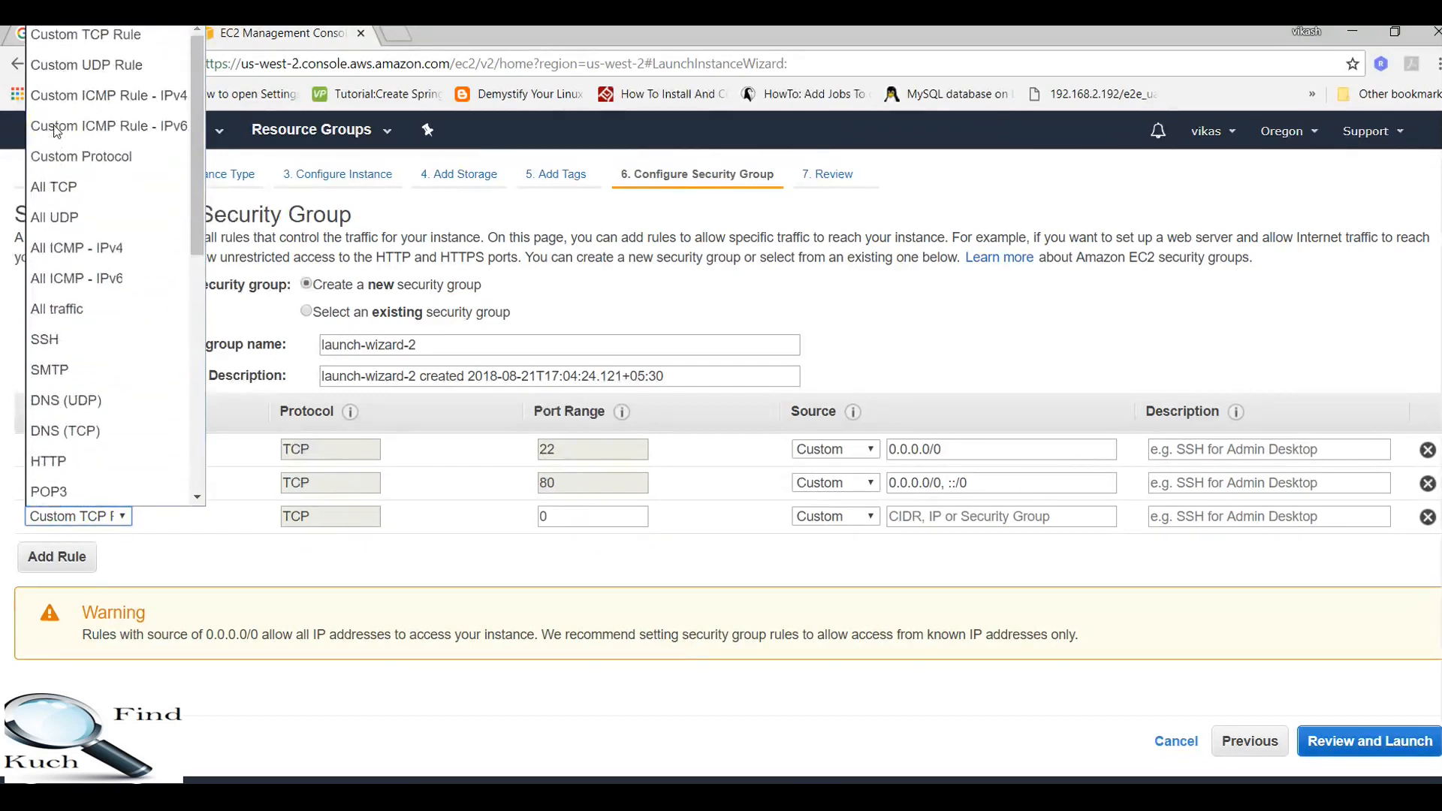
pyautogui.click(47, 368)
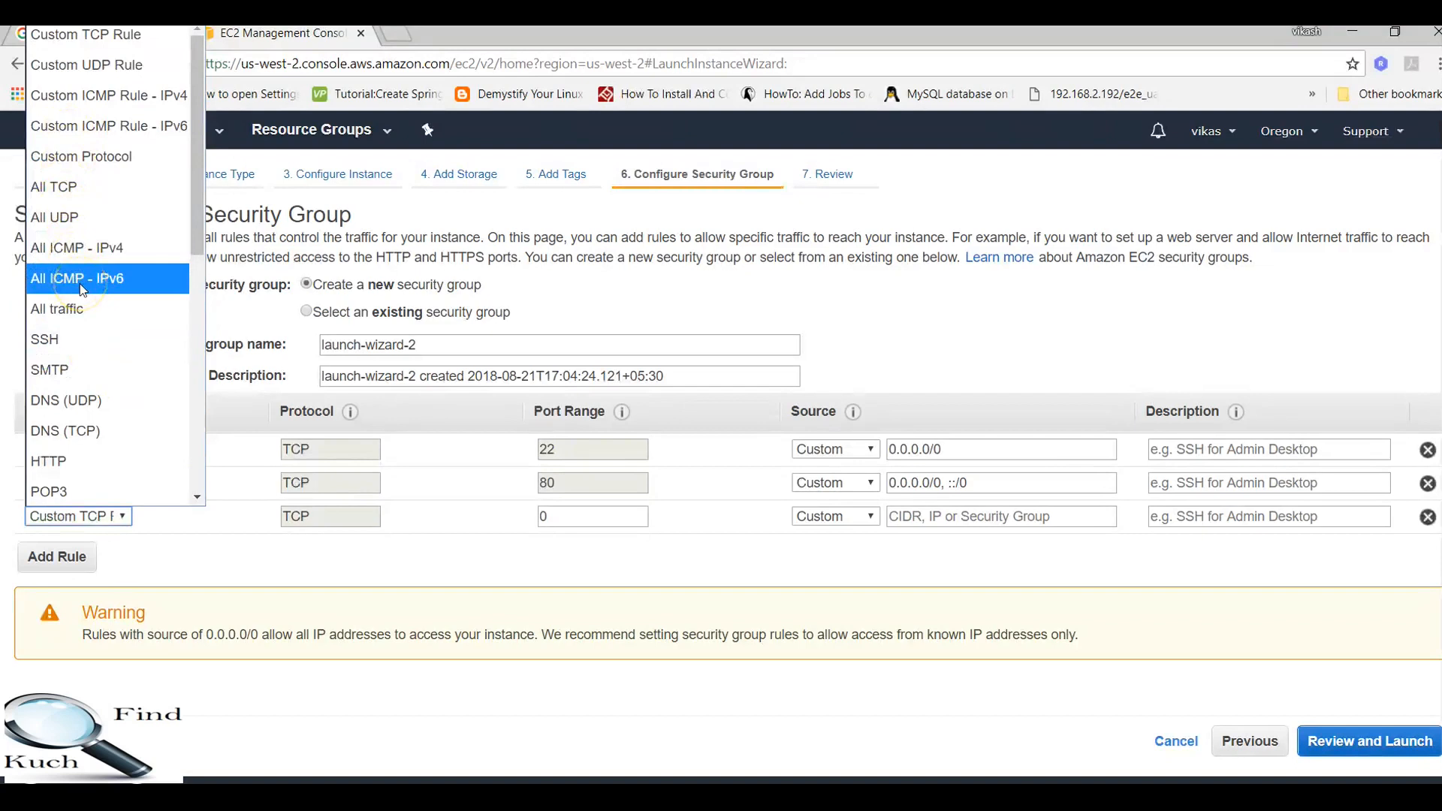
pyautogui.click(93, 38)
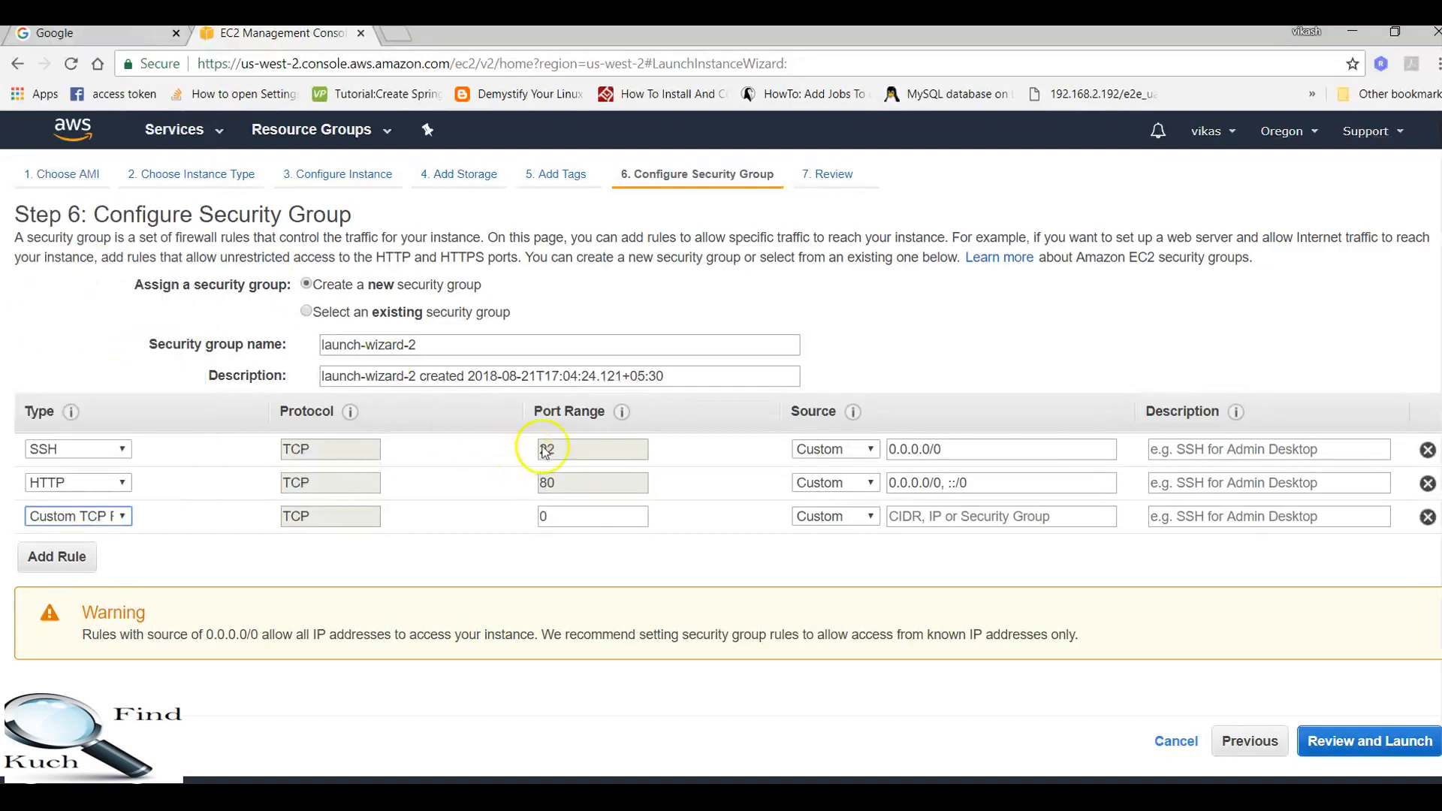
pyautogui.doubleClick(543, 516)
pyautogui.write('8080')
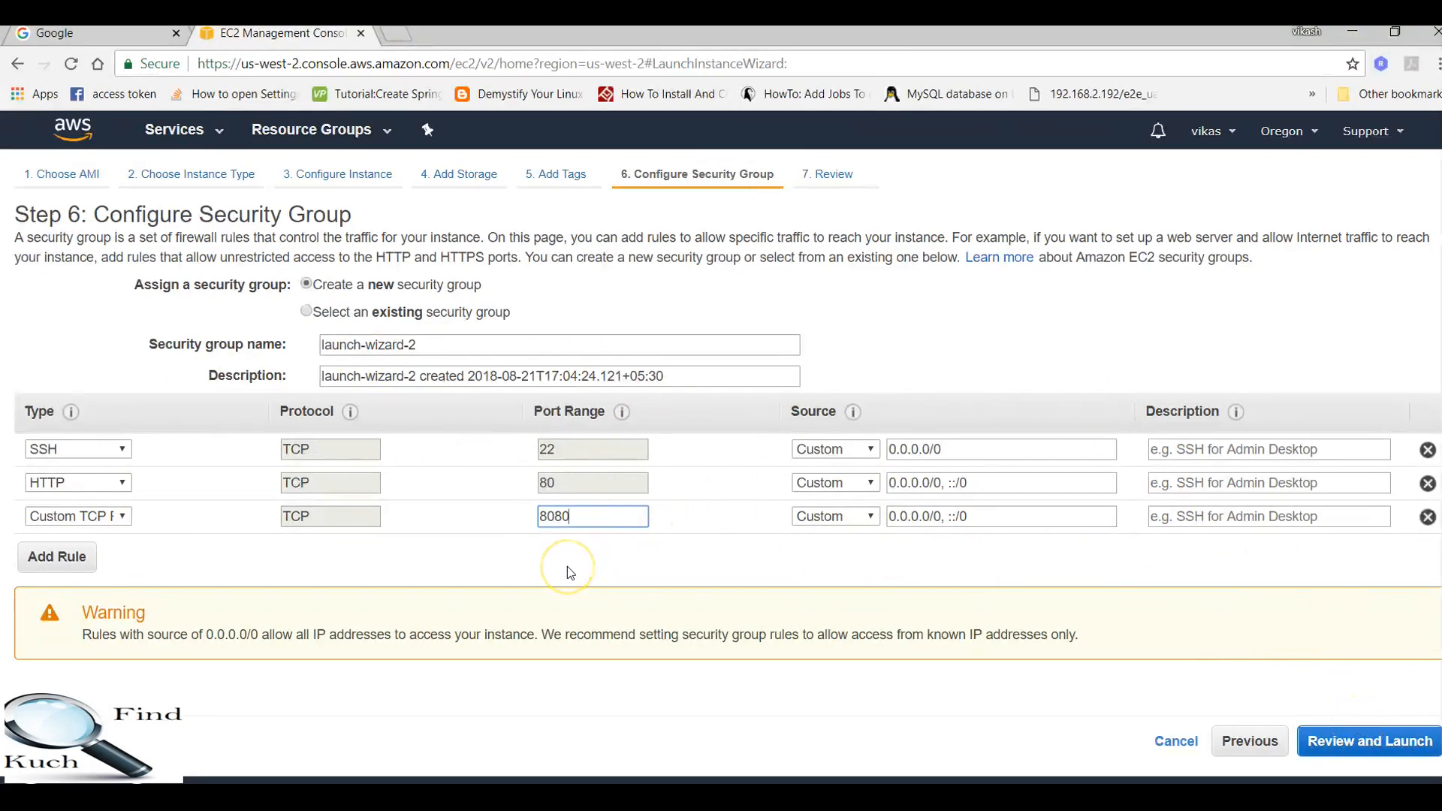
# - Return to the launch review and check the security group rules, storage details and tags
pyautogui.click(1375, 751)
pyautogui.scroll(-4, 703, 551)
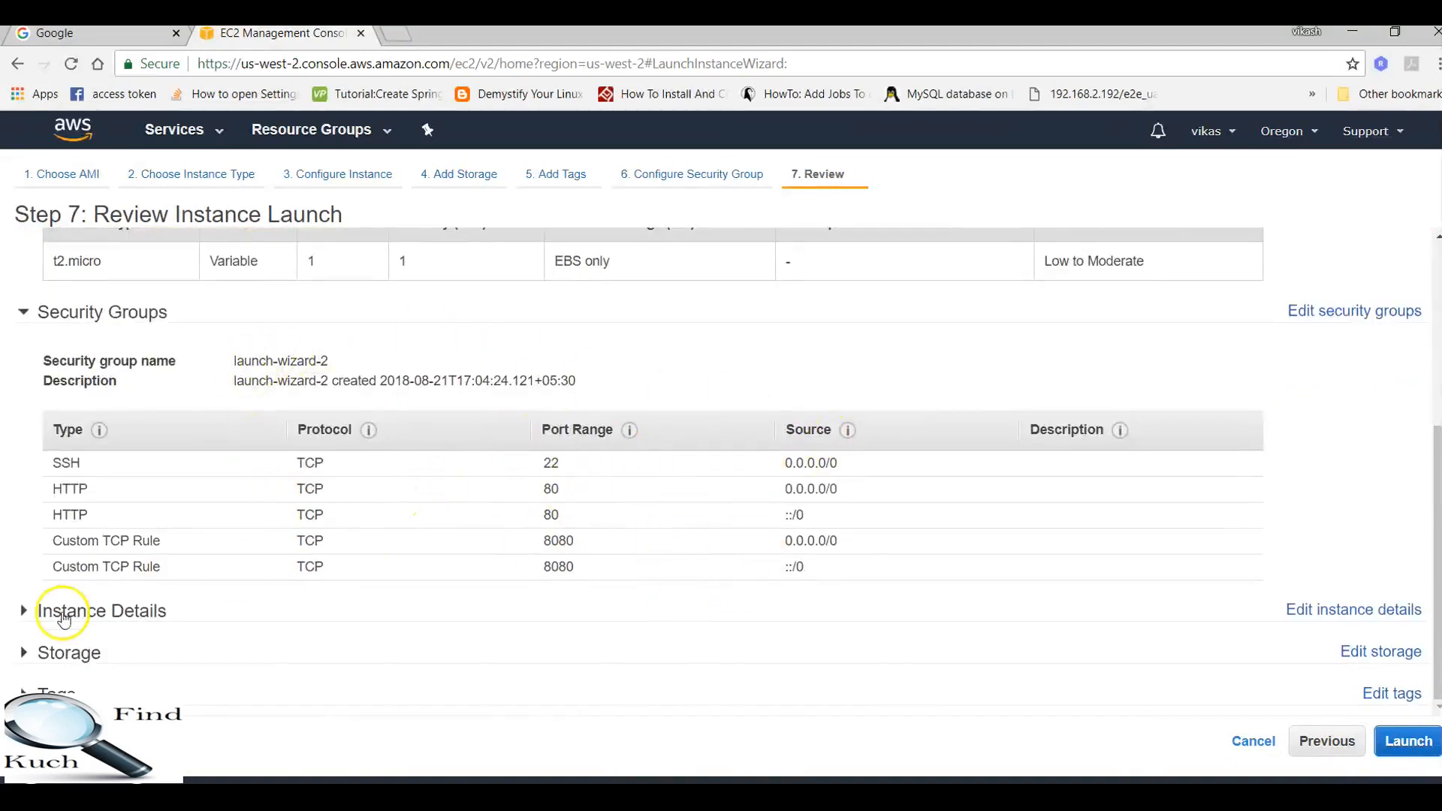
pyautogui.click(34, 652)
pyautogui.scroll(-1, 217, 637)
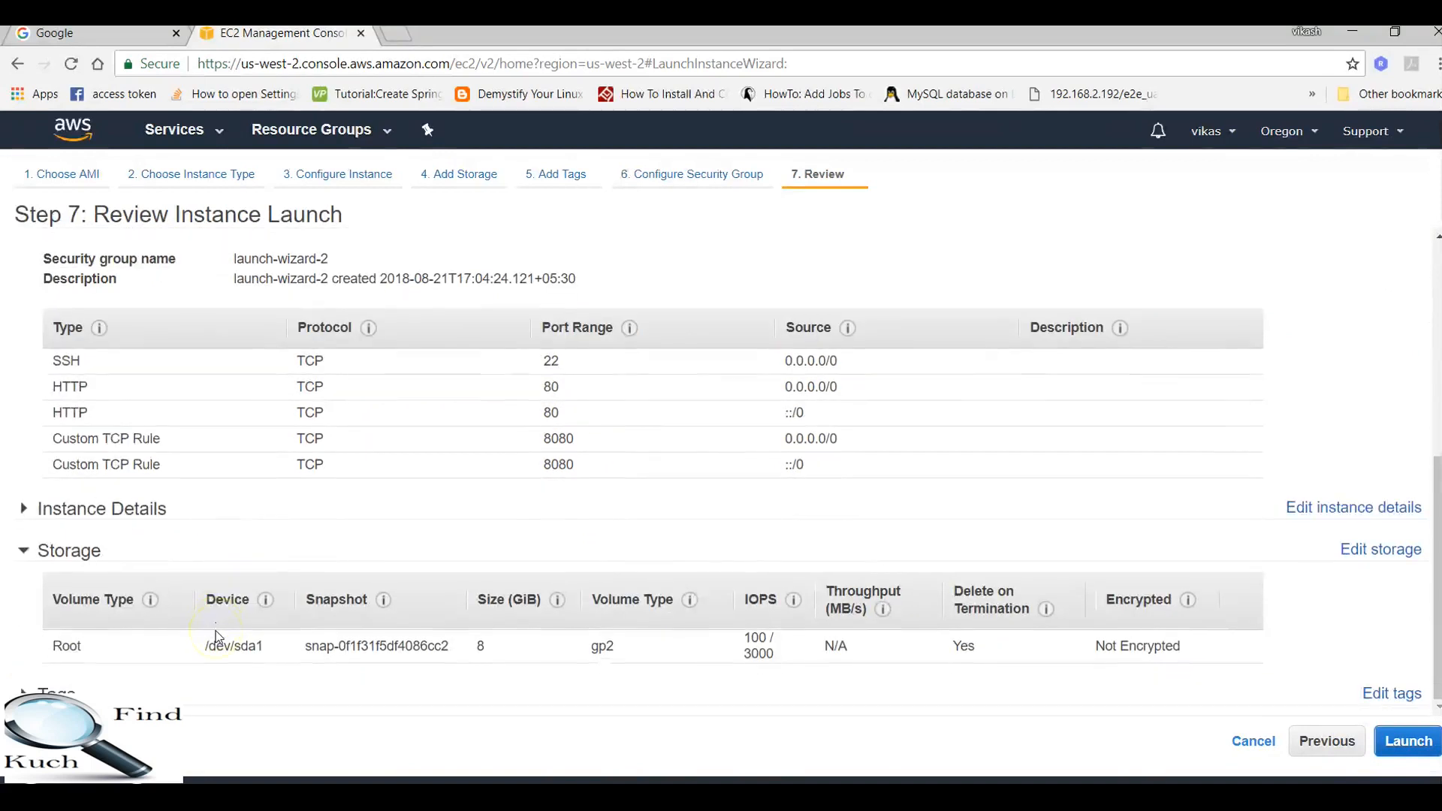
pyautogui.click(34, 692)
pyautogui.scroll(-1, 301, 572)
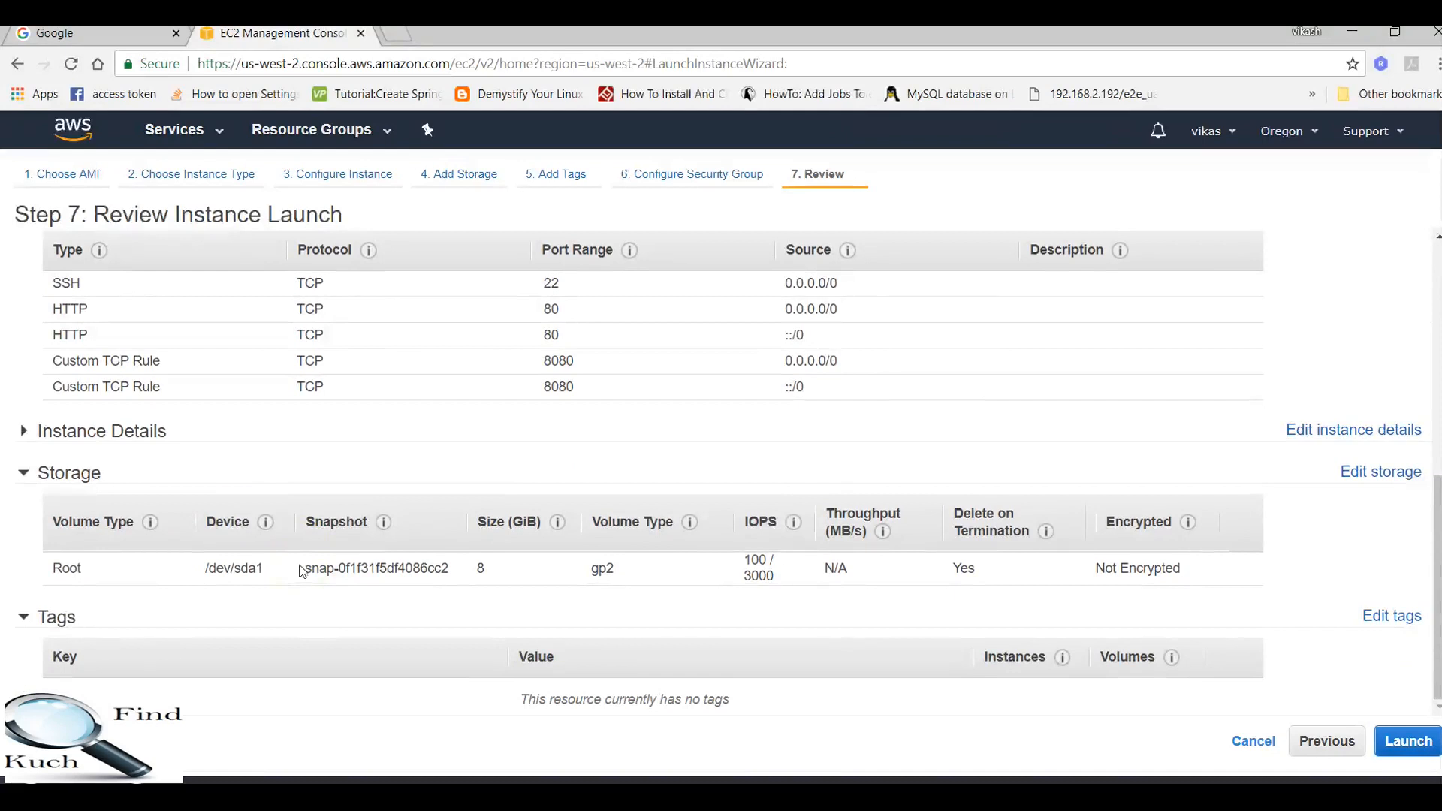
# - Proceed to launch and choose to create a new key pair named testKey
pyautogui.click(1411, 743)
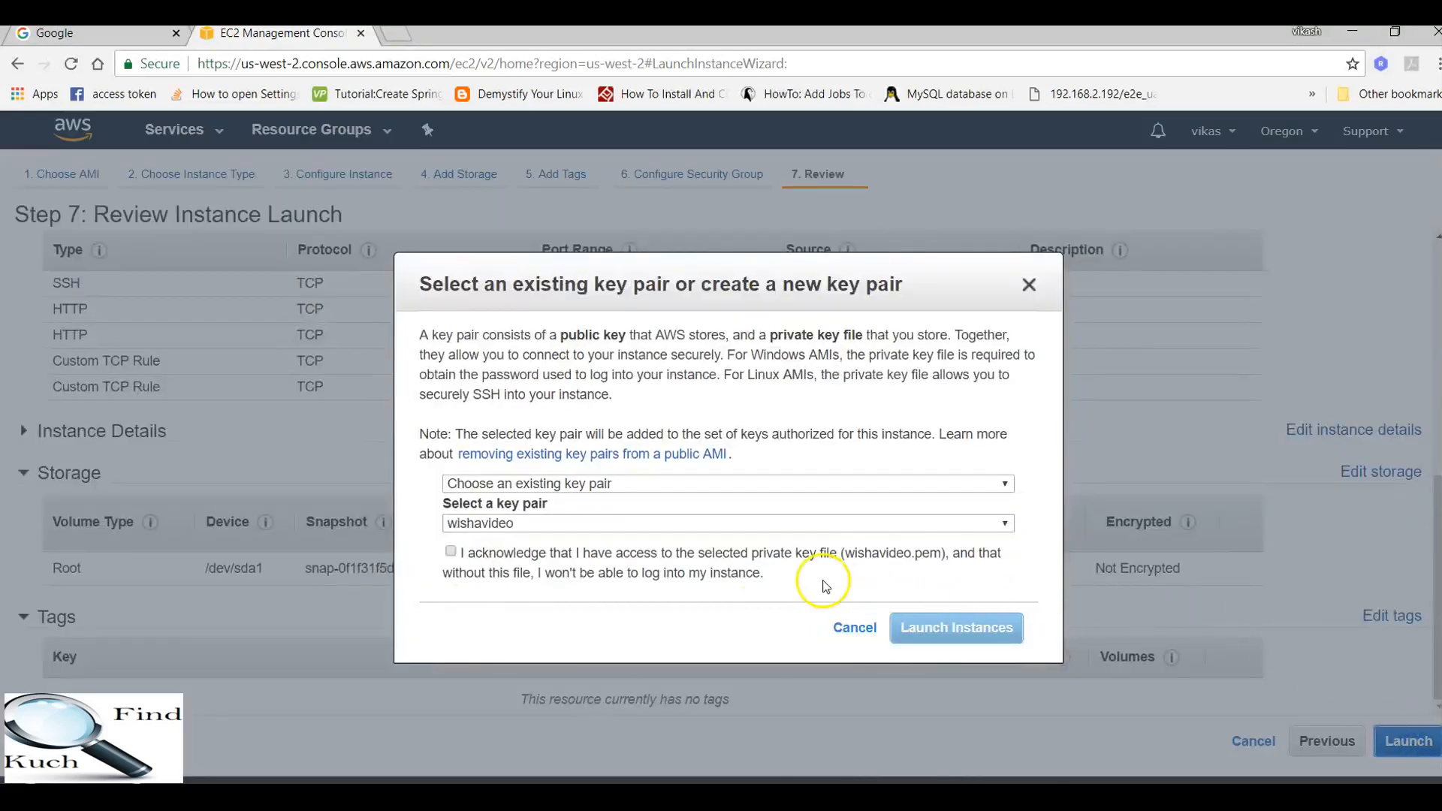
pyautogui.click(595, 486)
pyautogui.click(584, 485)
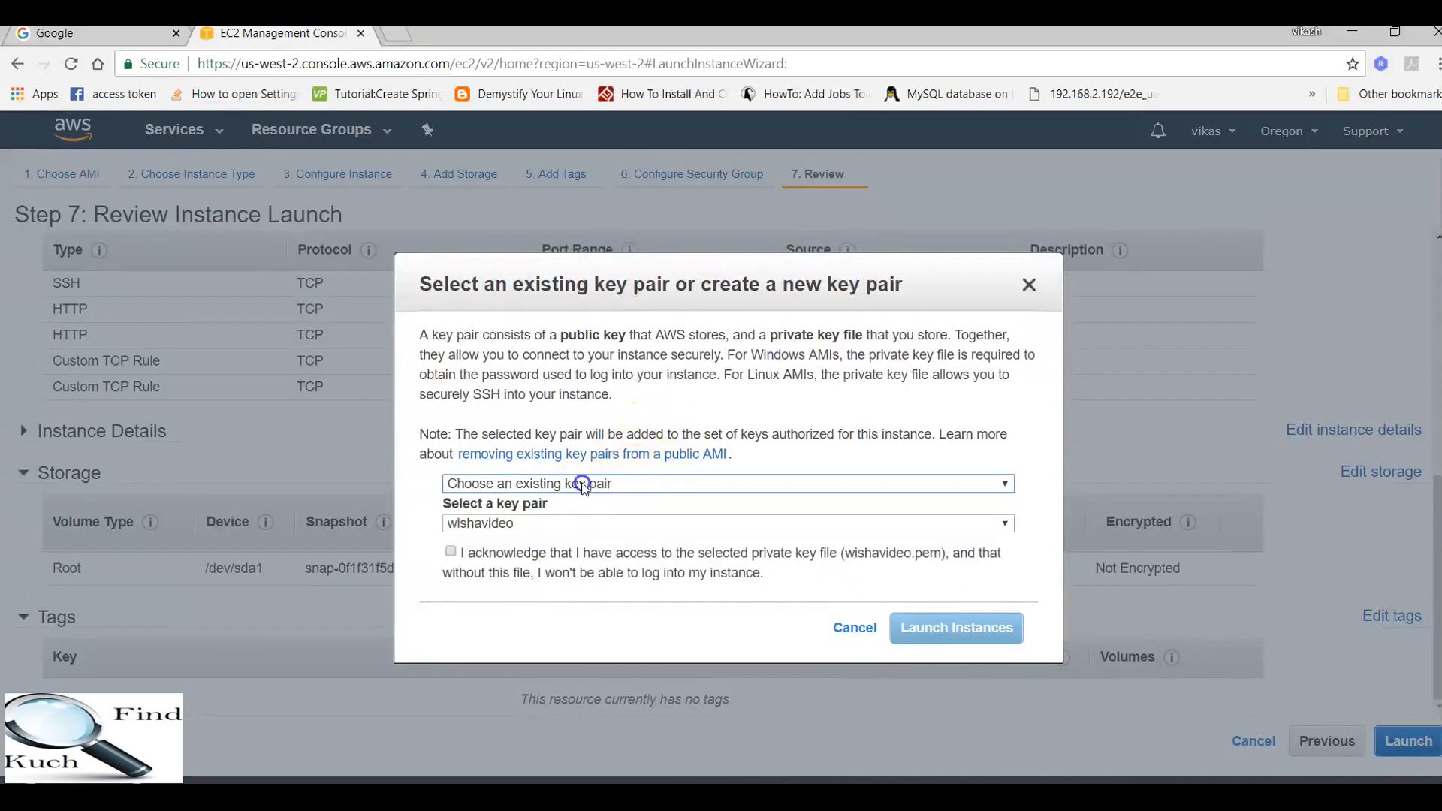
pyautogui.click(583, 484)
pyautogui.click(582, 485)
pyautogui.click(616, 483)
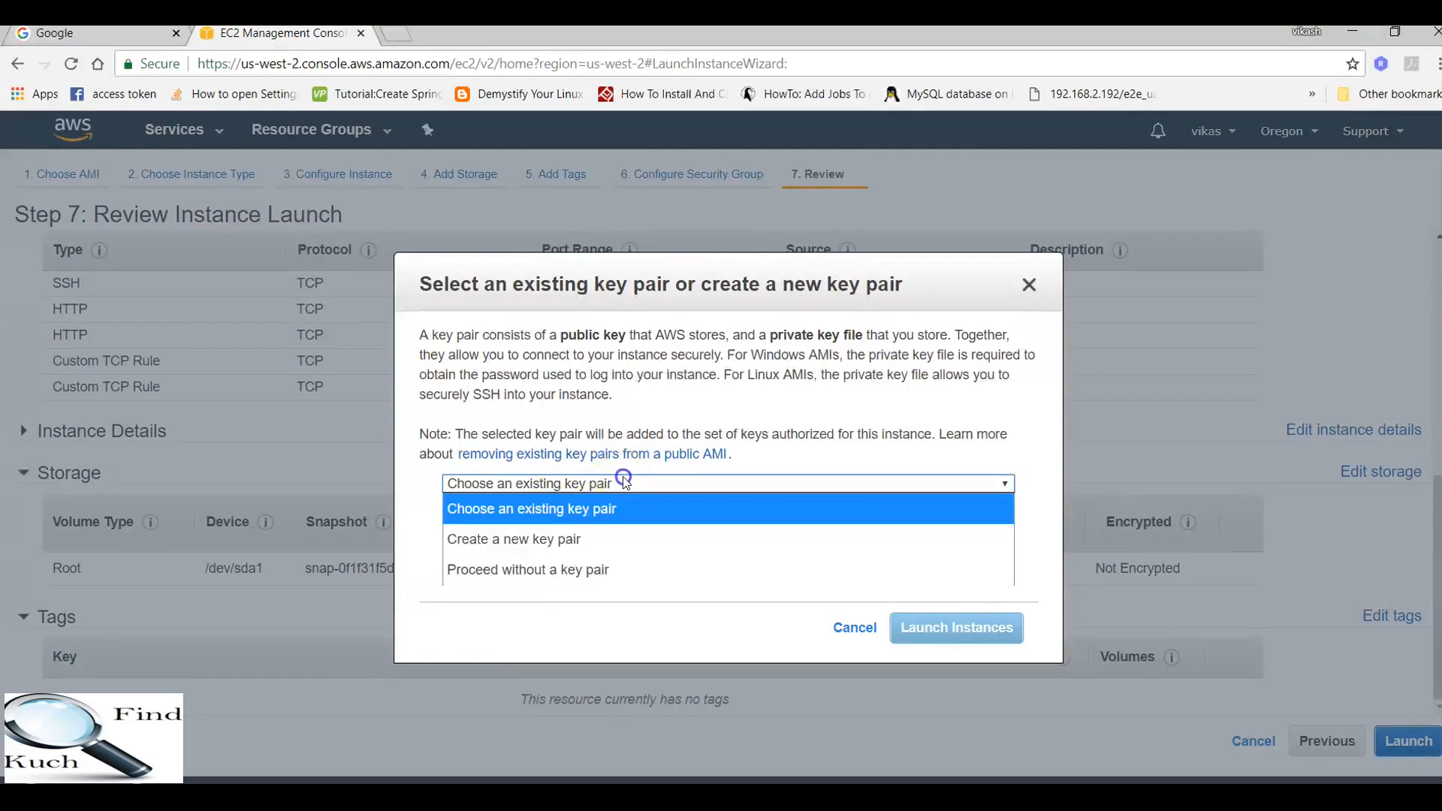
pyautogui.click(582, 538)
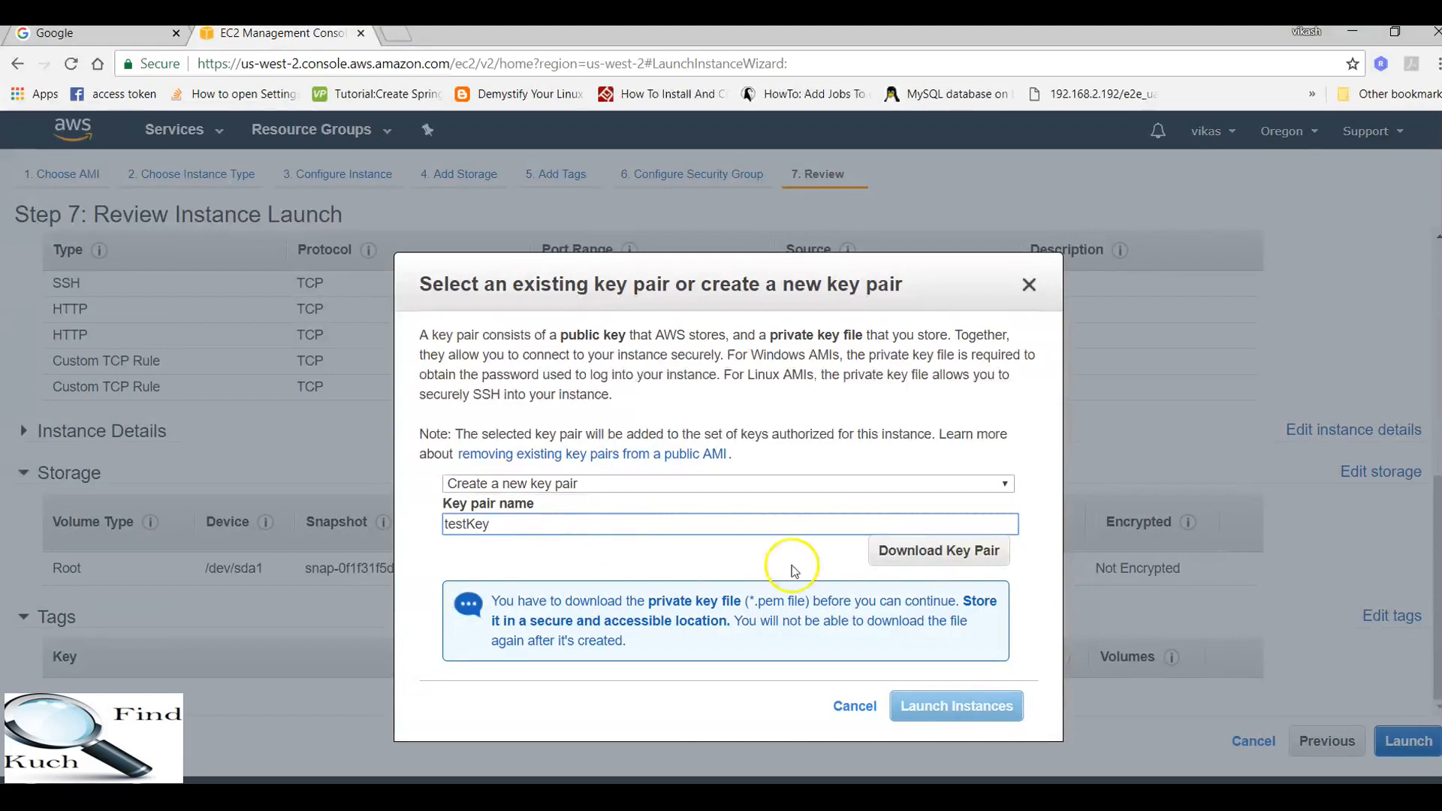
# - Download the new key pair and save it to the Desktop as the PEM file testKey
pyautogui.click(929, 556)
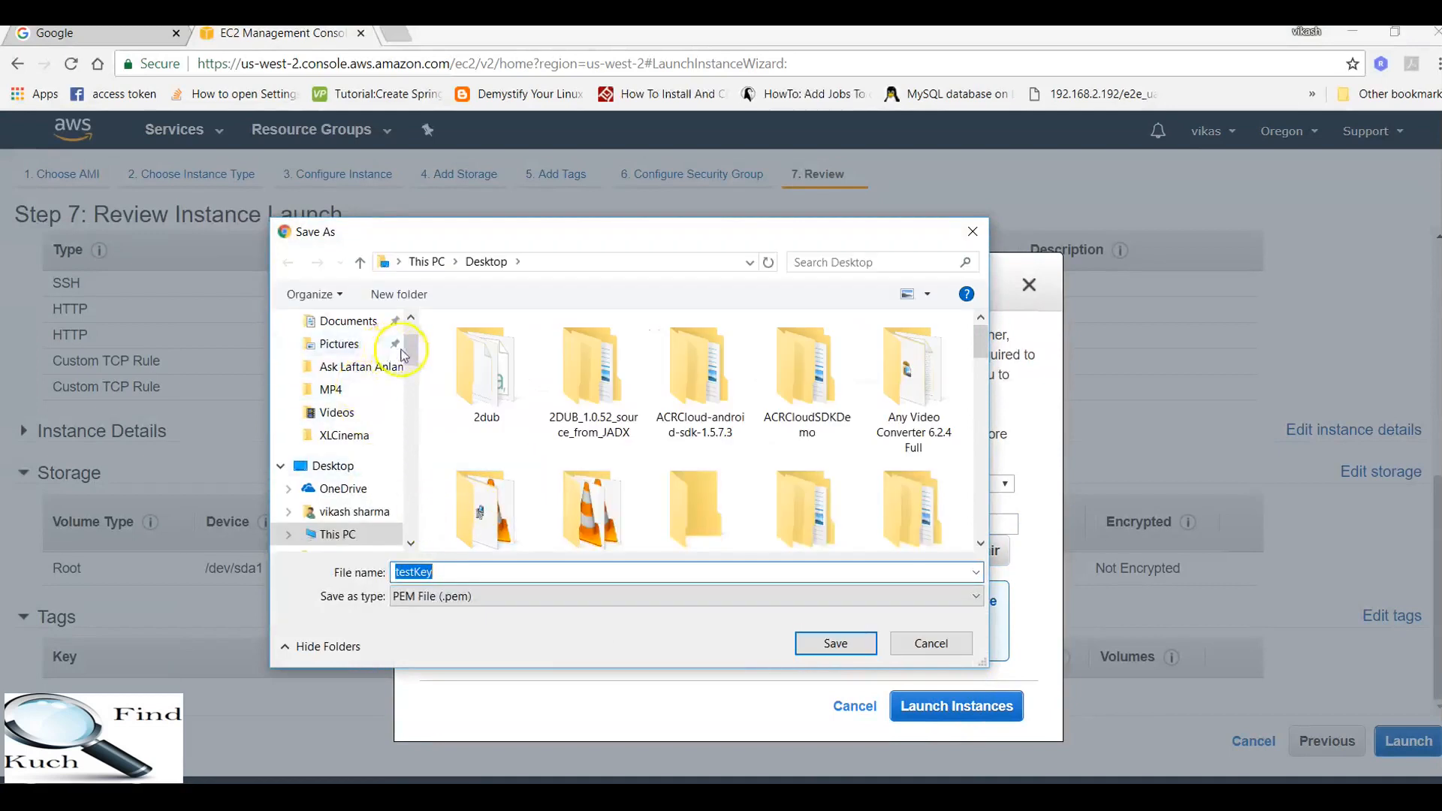
pyautogui.scroll(2, 403, 353)
pyautogui.click(343, 353)
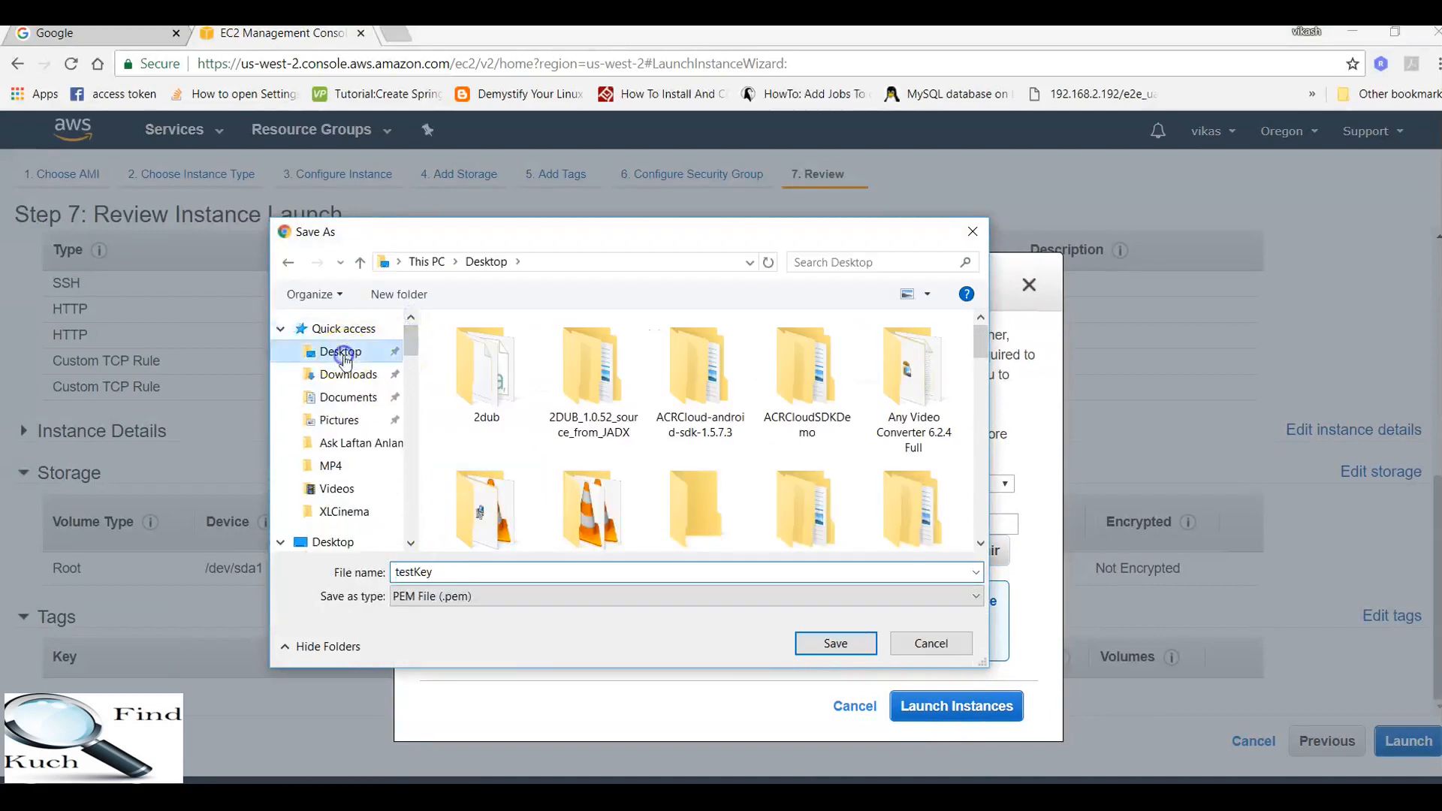
pyautogui.click(840, 645)
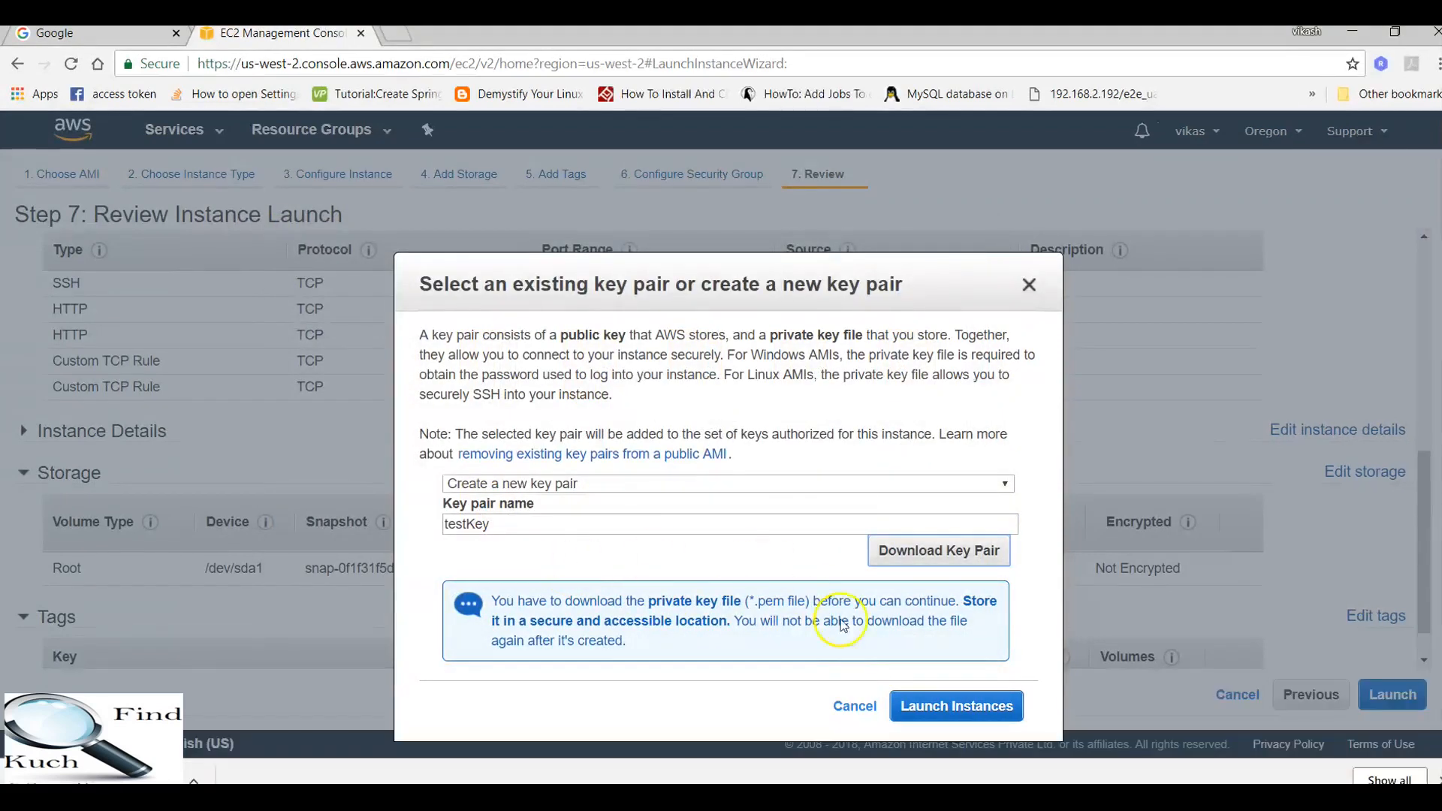
# - Launch the instance with the new key pair and open its entry in the instances list
pyautogui.click(949, 707)
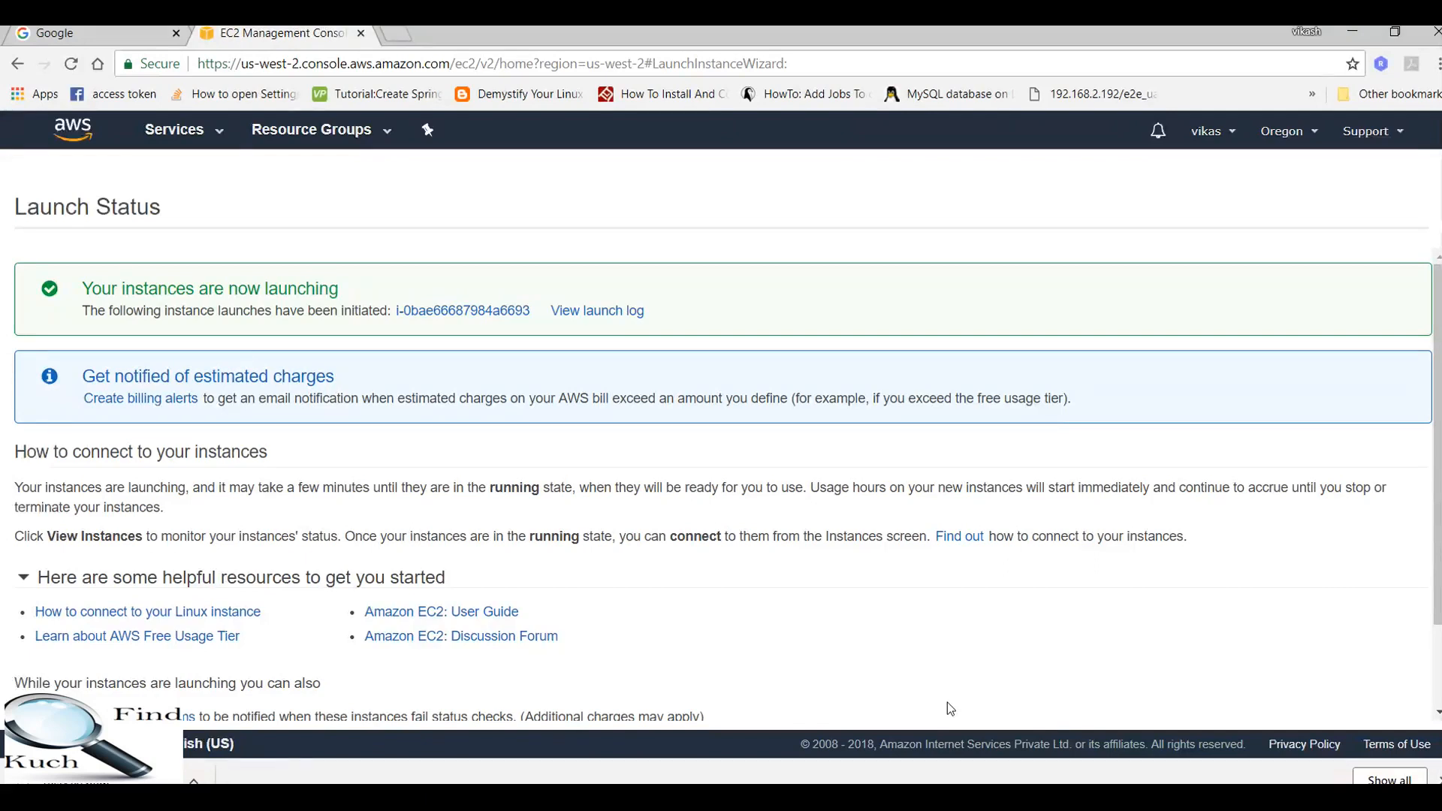
pyautogui.click(470, 310)
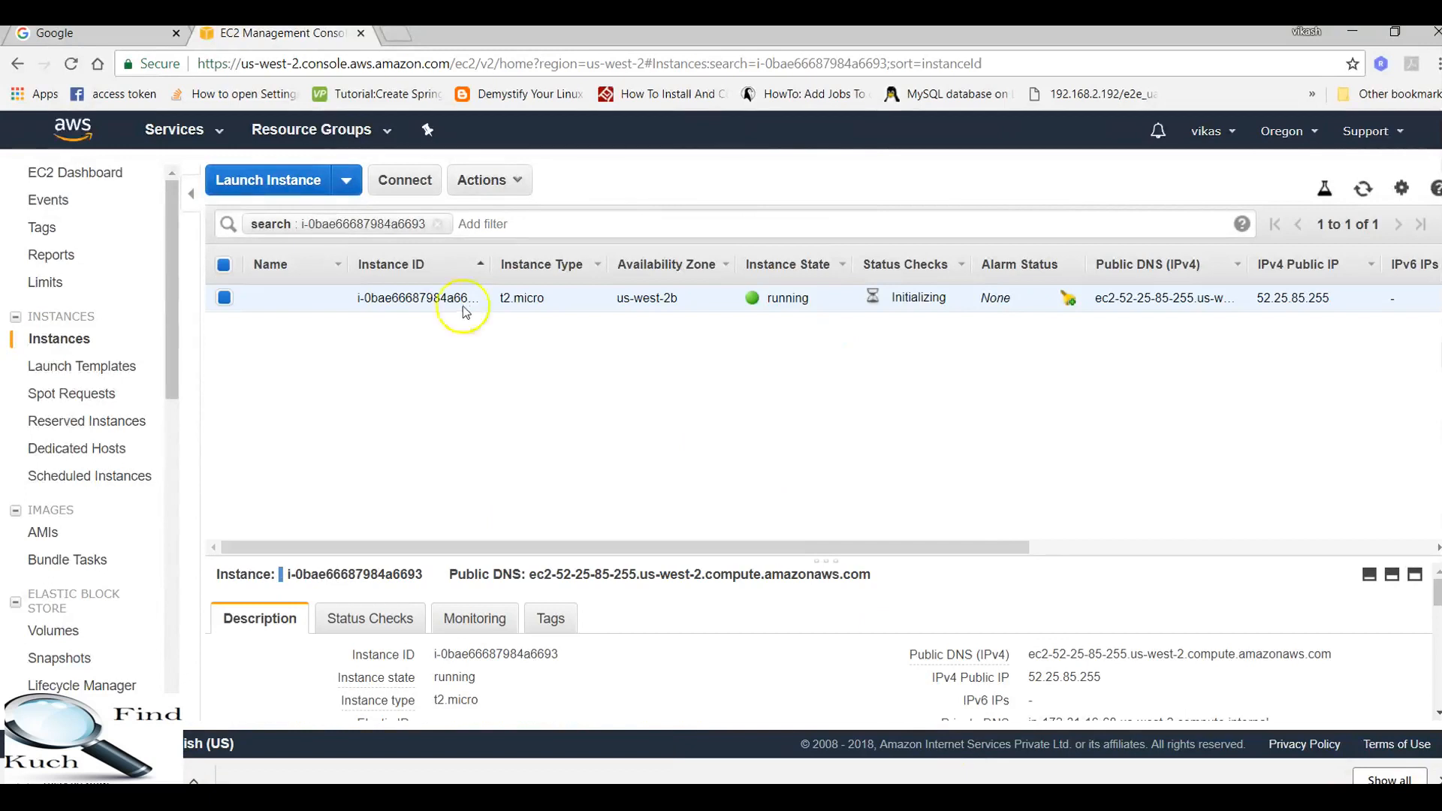
# - Start another instance launch and browse the available Linux, Windows and Deep Learning machine images
pyautogui.click(259, 181)
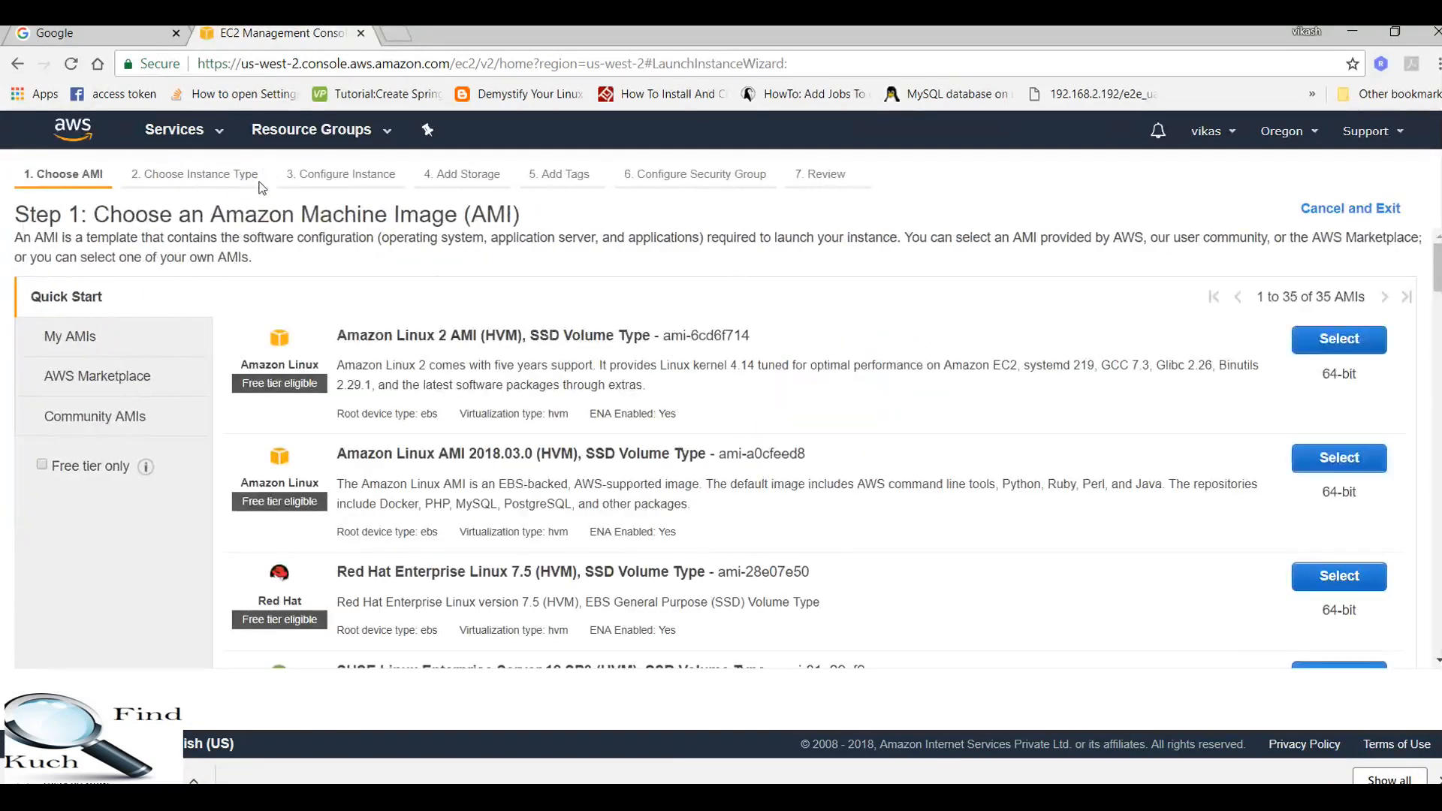
pyautogui.scroll(-3, 545, 359)
pyautogui.scroll(-10, 545, 359)
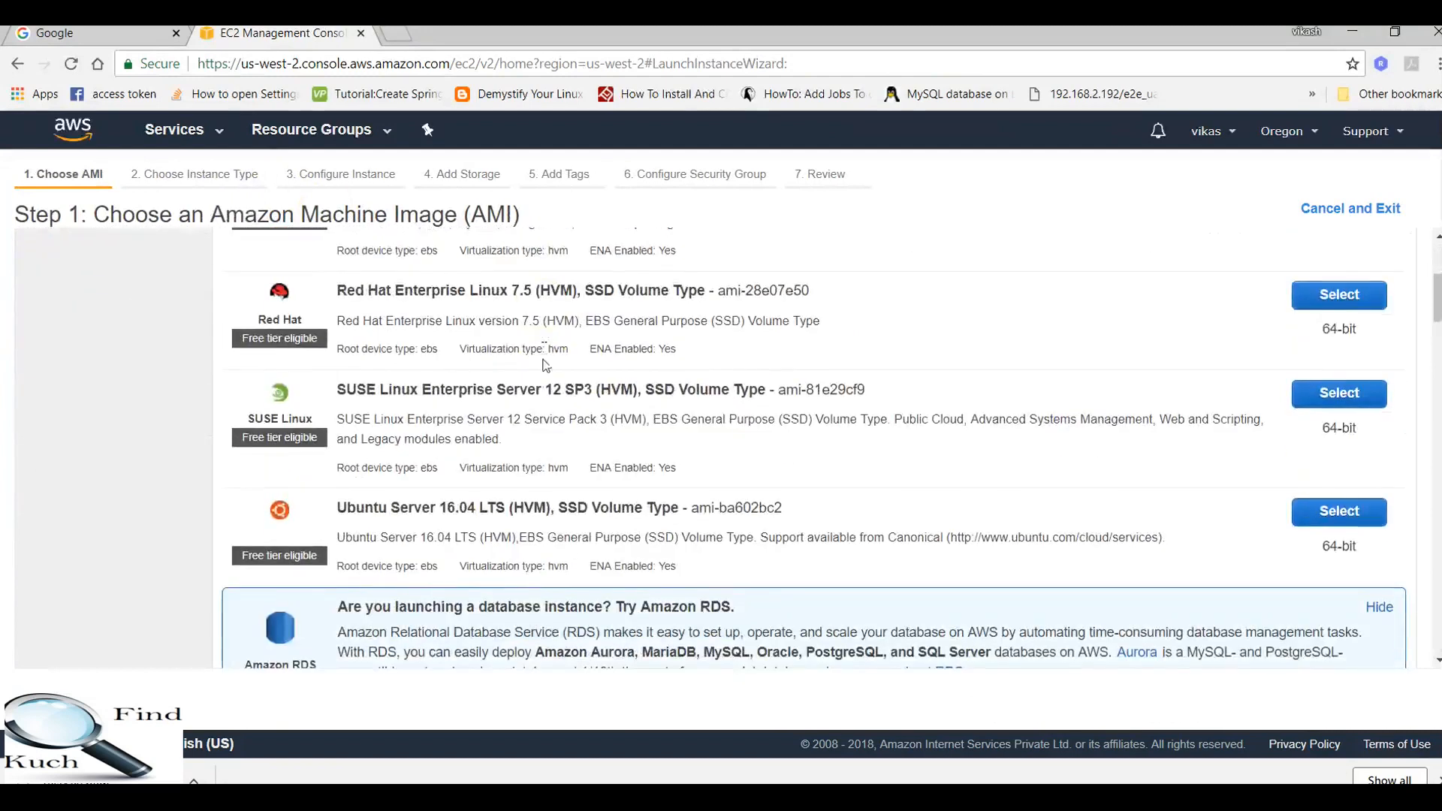
pyautogui.scroll(3, 546, 366)
pyautogui.scroll(-3, 546, 366)
pyautogui.scroll(3, 545, 366)
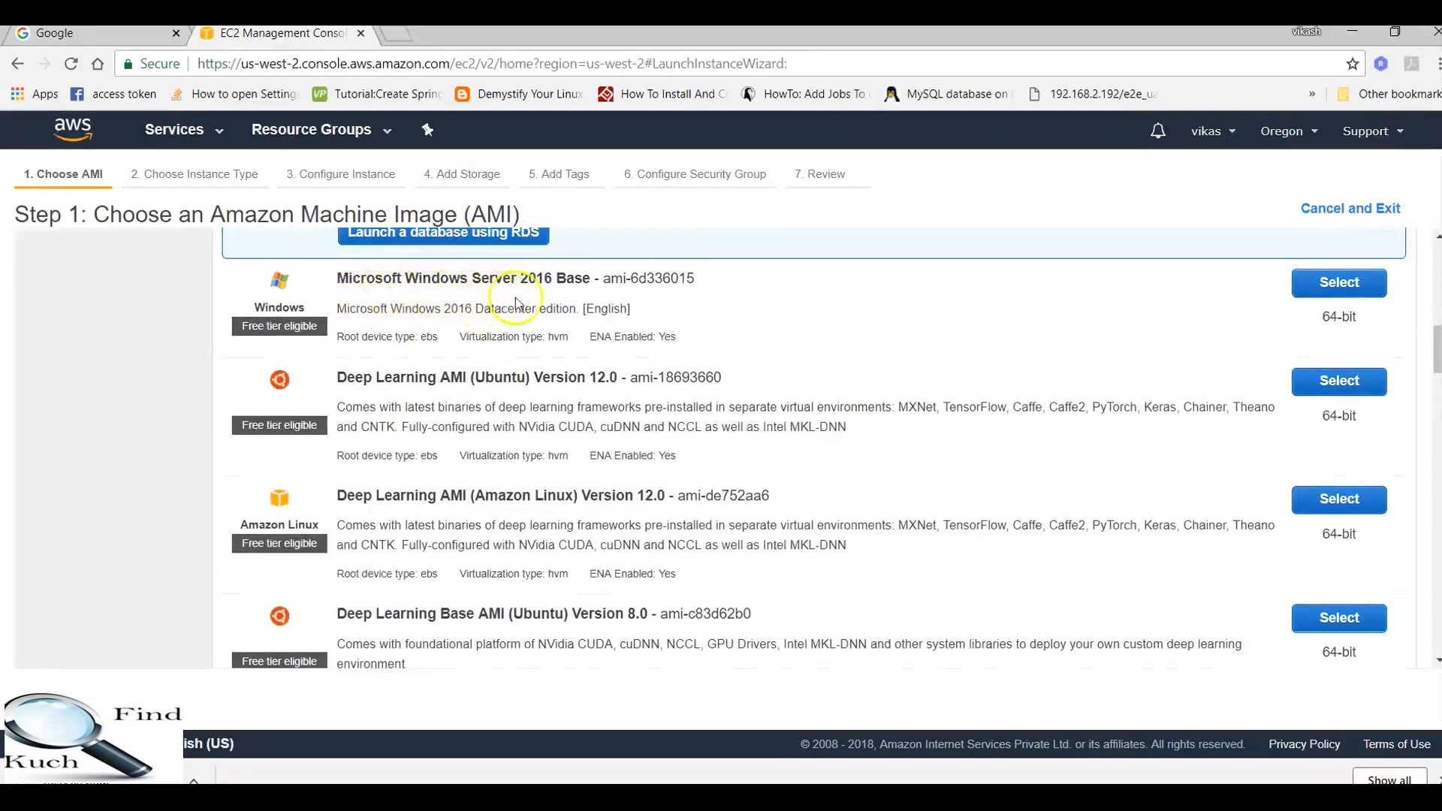
pyautogui.scroll(-6, 526, 429)
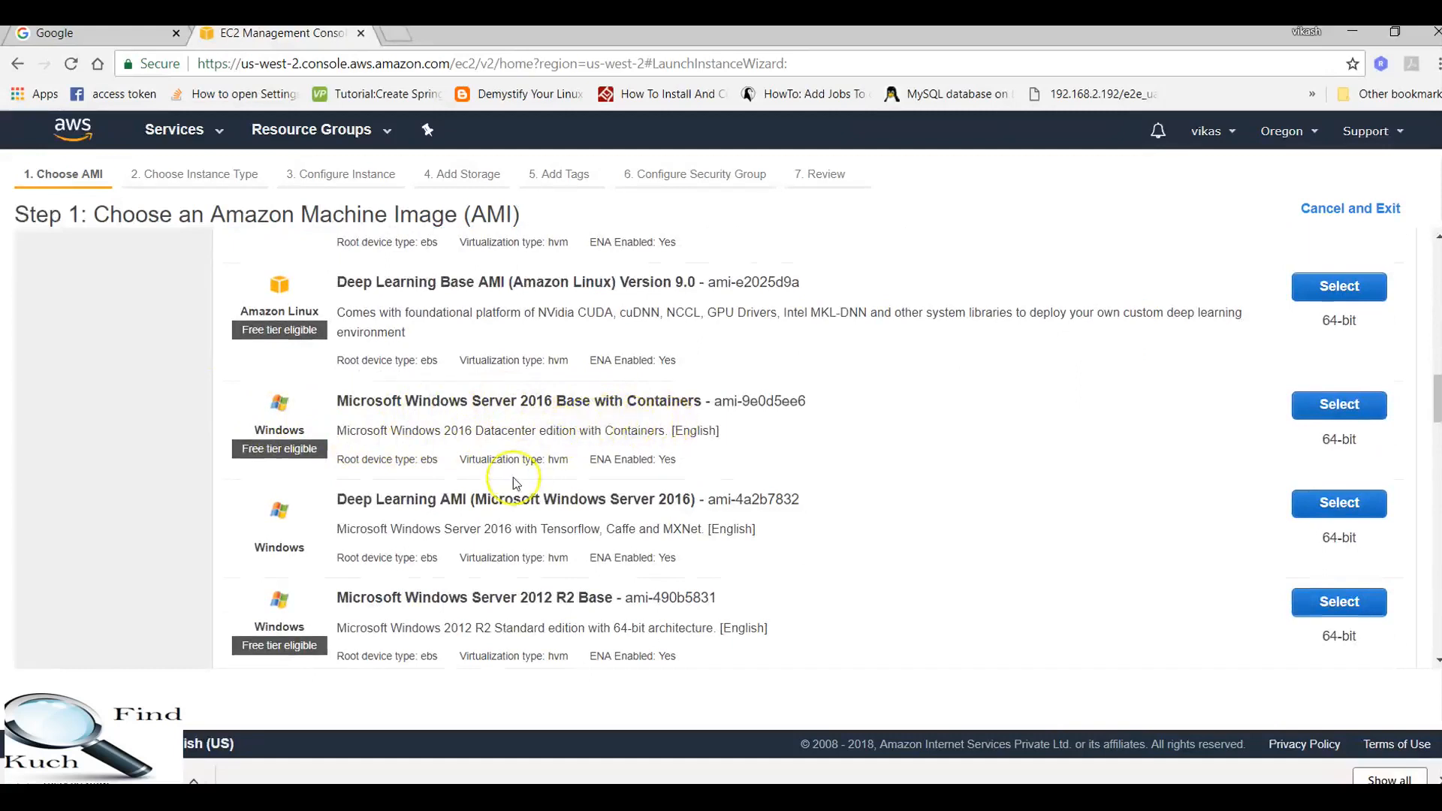
pyautogui.scroll(-2, 512, 476)
pyautogui.scroll(-4, 515, 482)
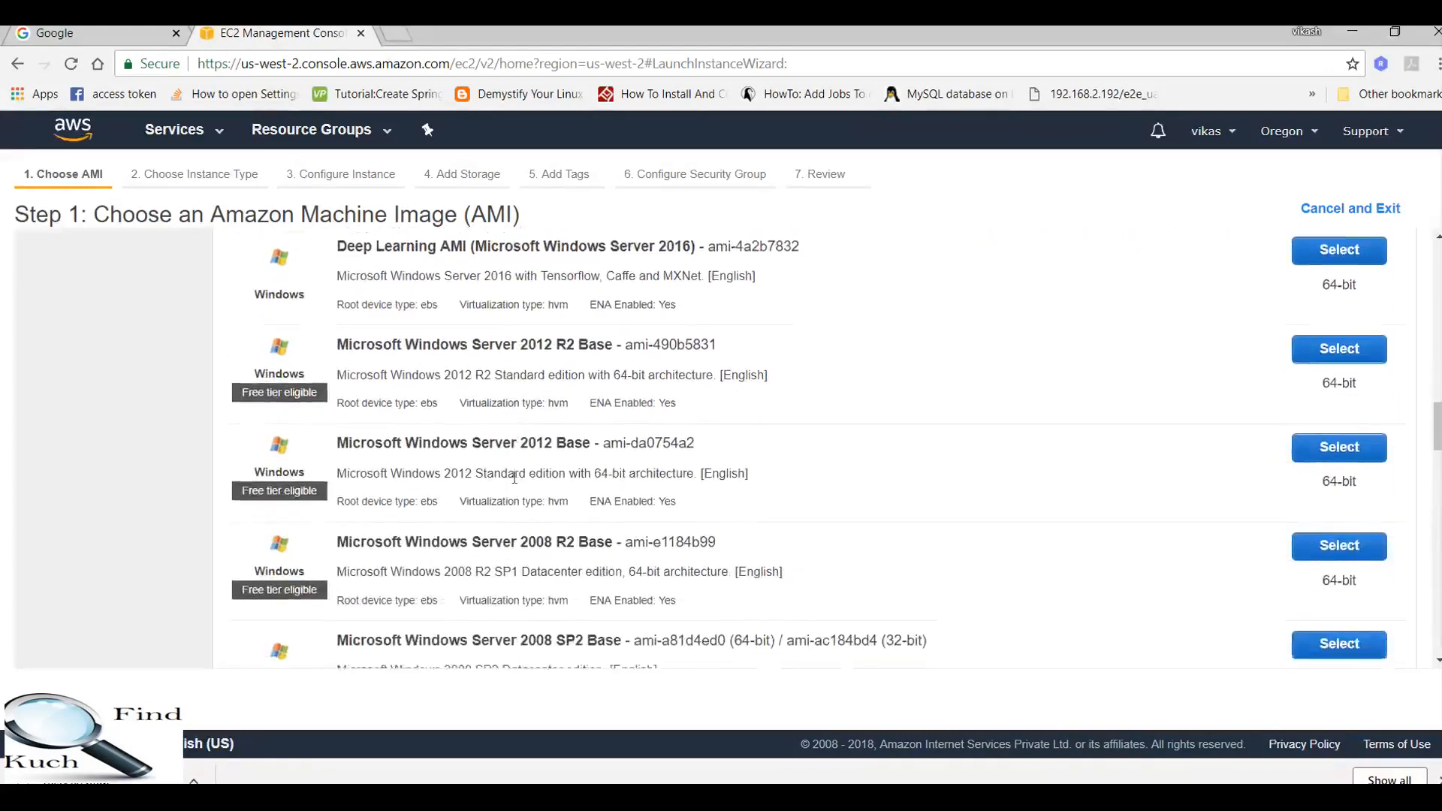
pyautogui.scroll(15, 515, 482)
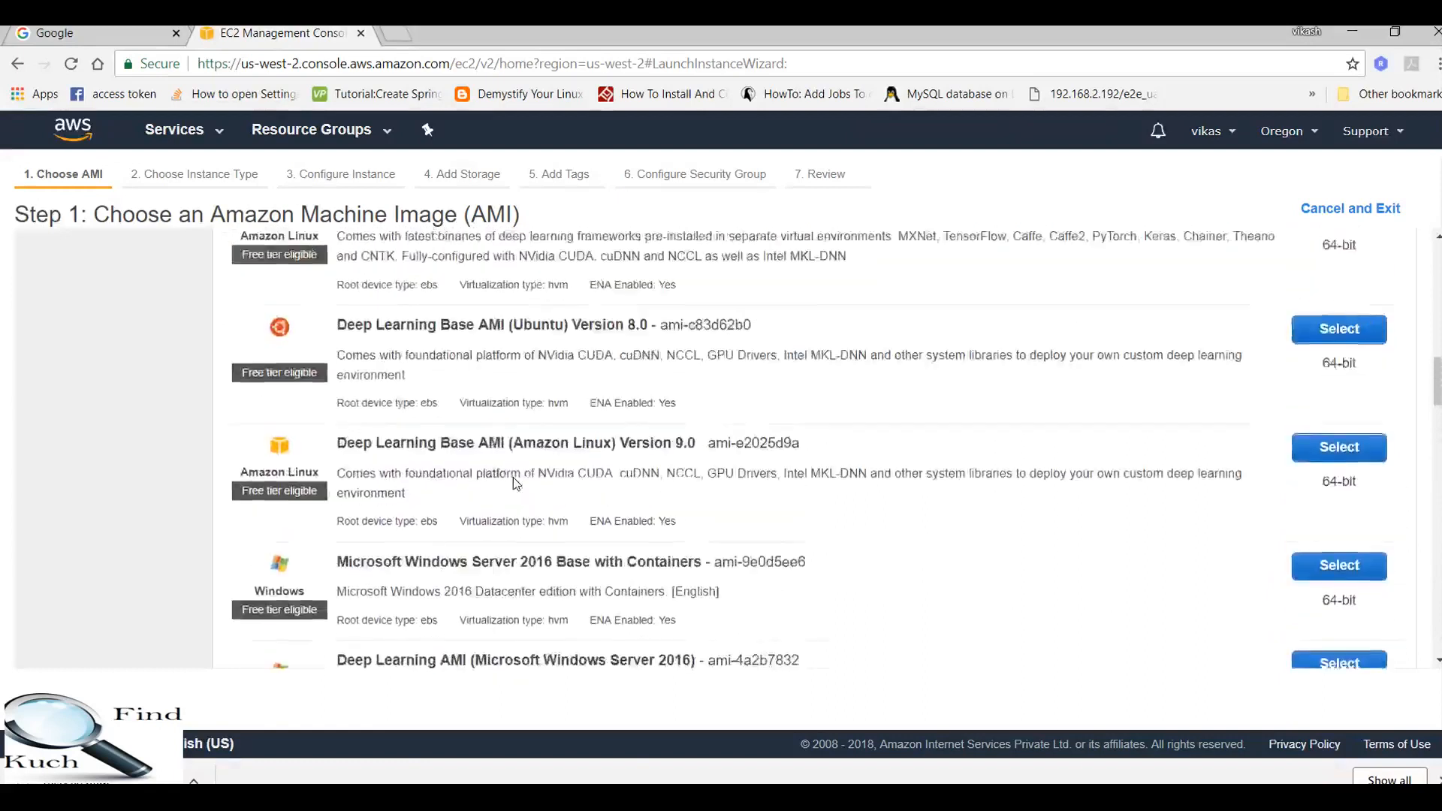
pyautogui.scroll(2, 514, 480)
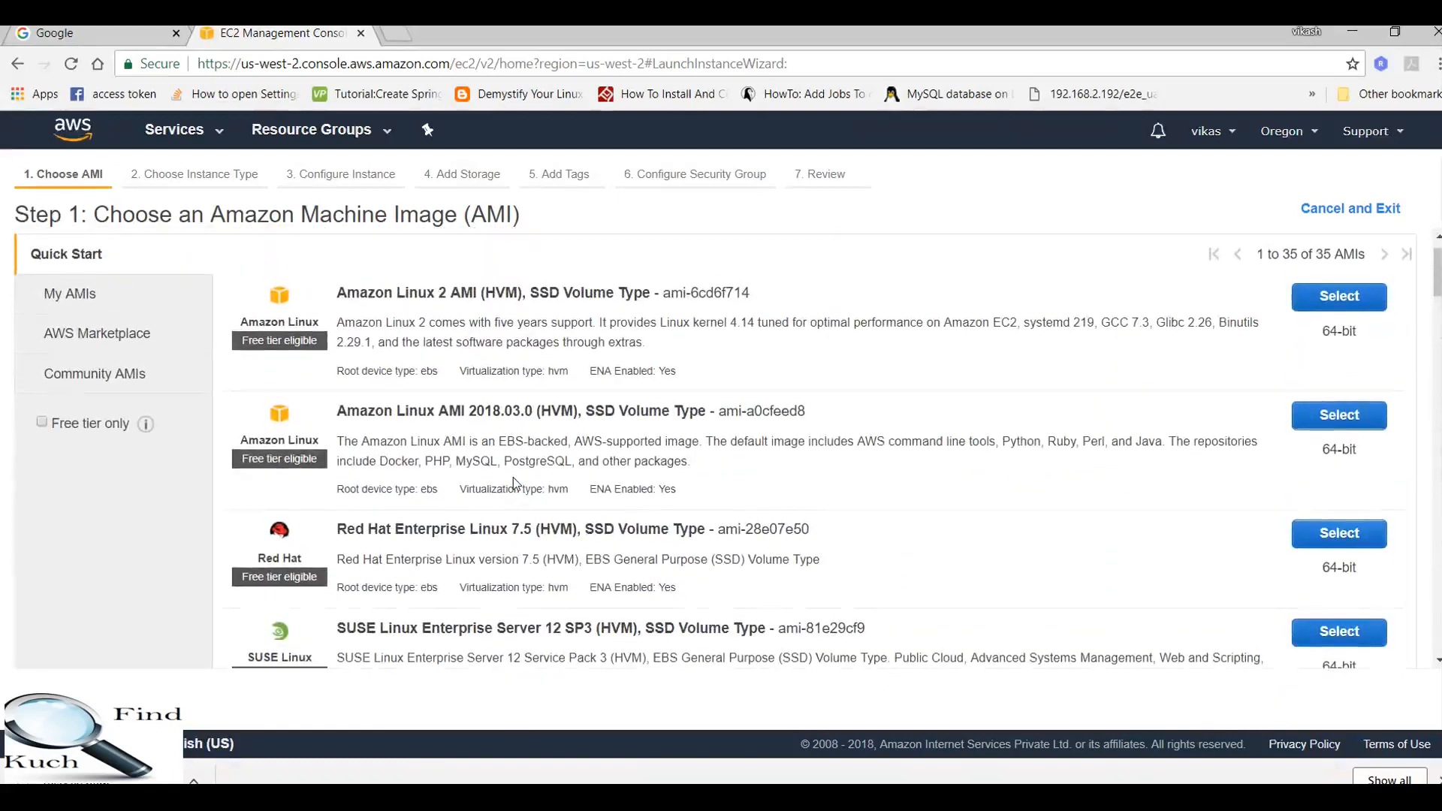
pyautogui.scroll(-3, 514, 481)
pyautogui.scroll(3, 515, 478)
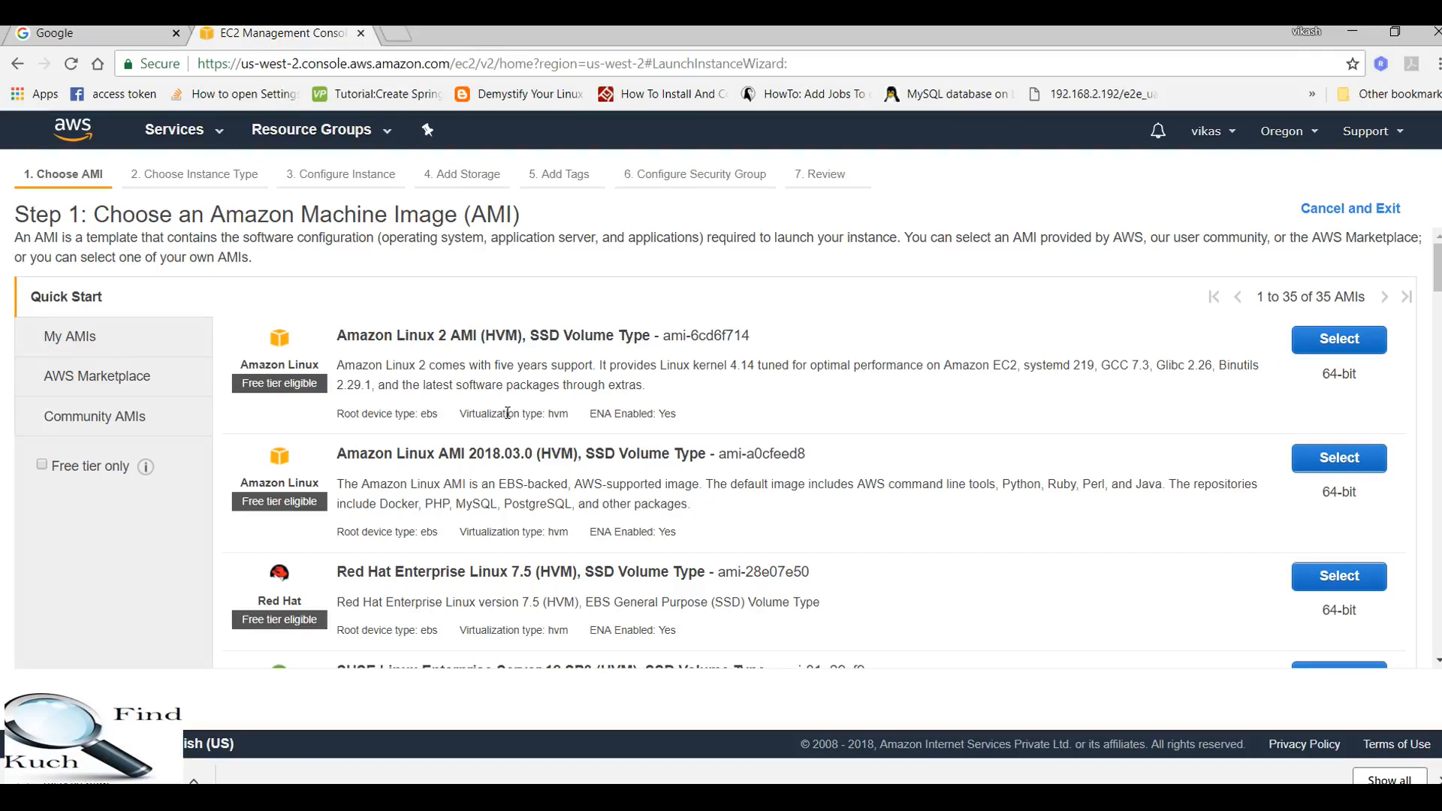
# - Return to the EC2 dashboard and examine the running resources and the list of available AWS regions
pyautogui.click(221, 132)
pyautogui.click(291, 289)
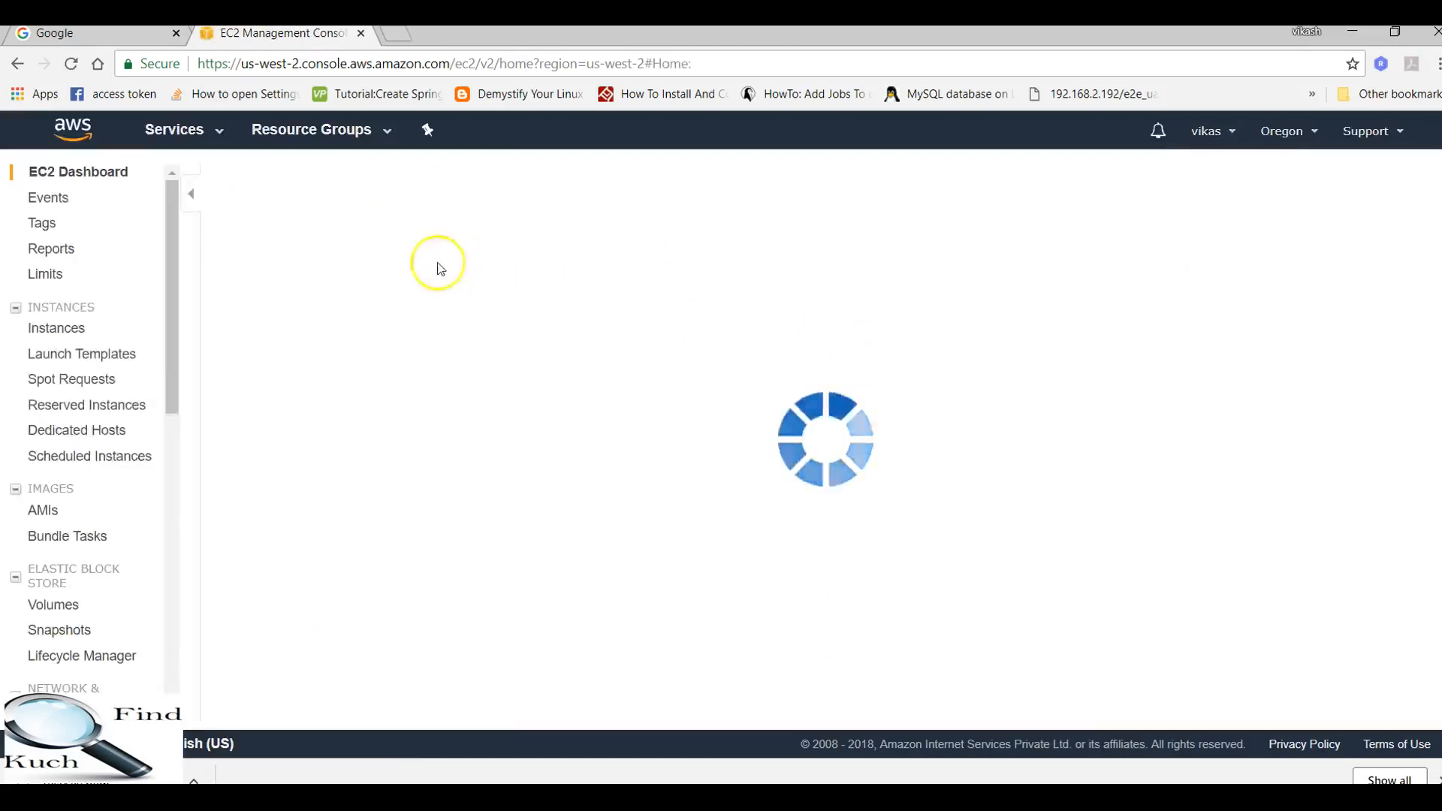
pyautogui.click(1311, 133)
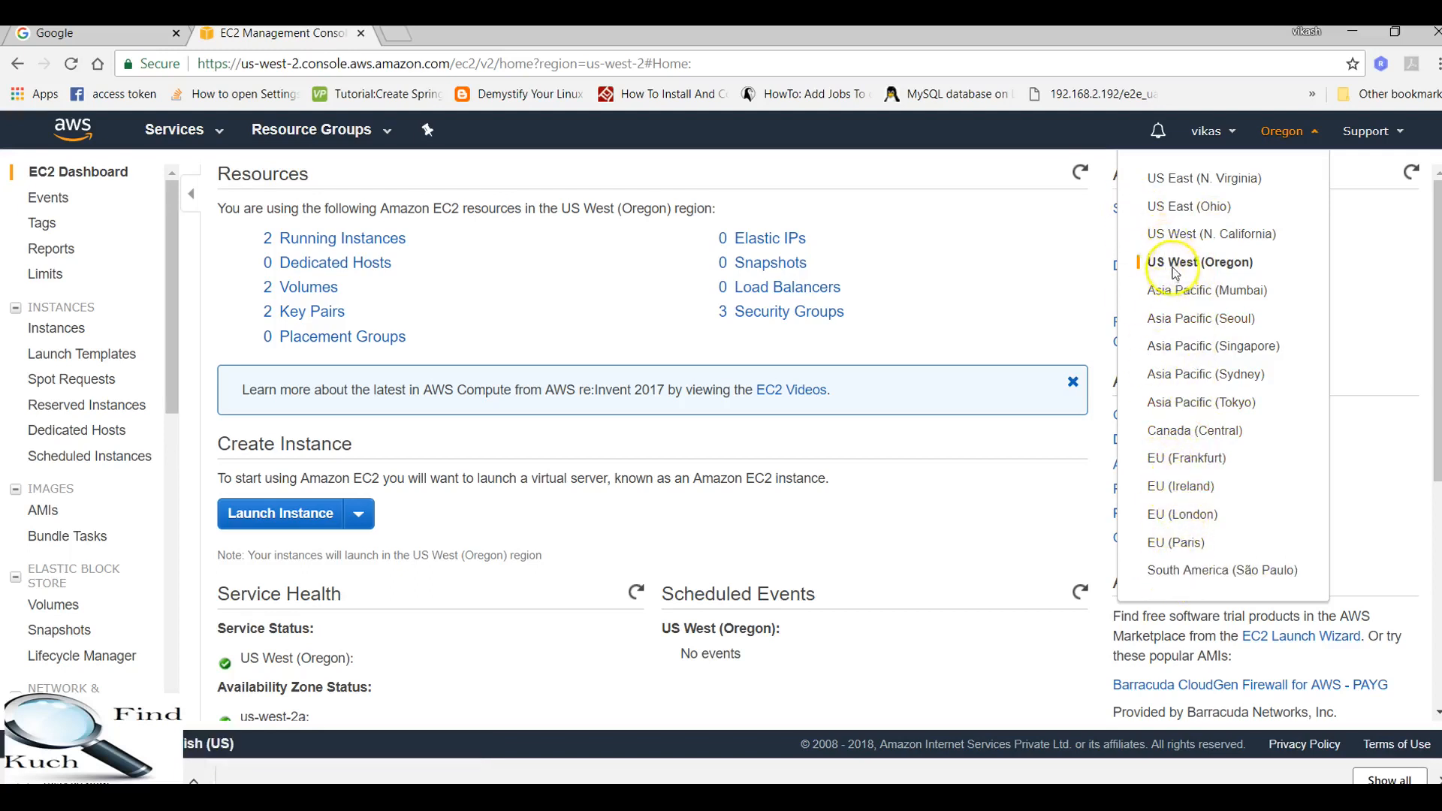
pyautogui.click(1035, 245)
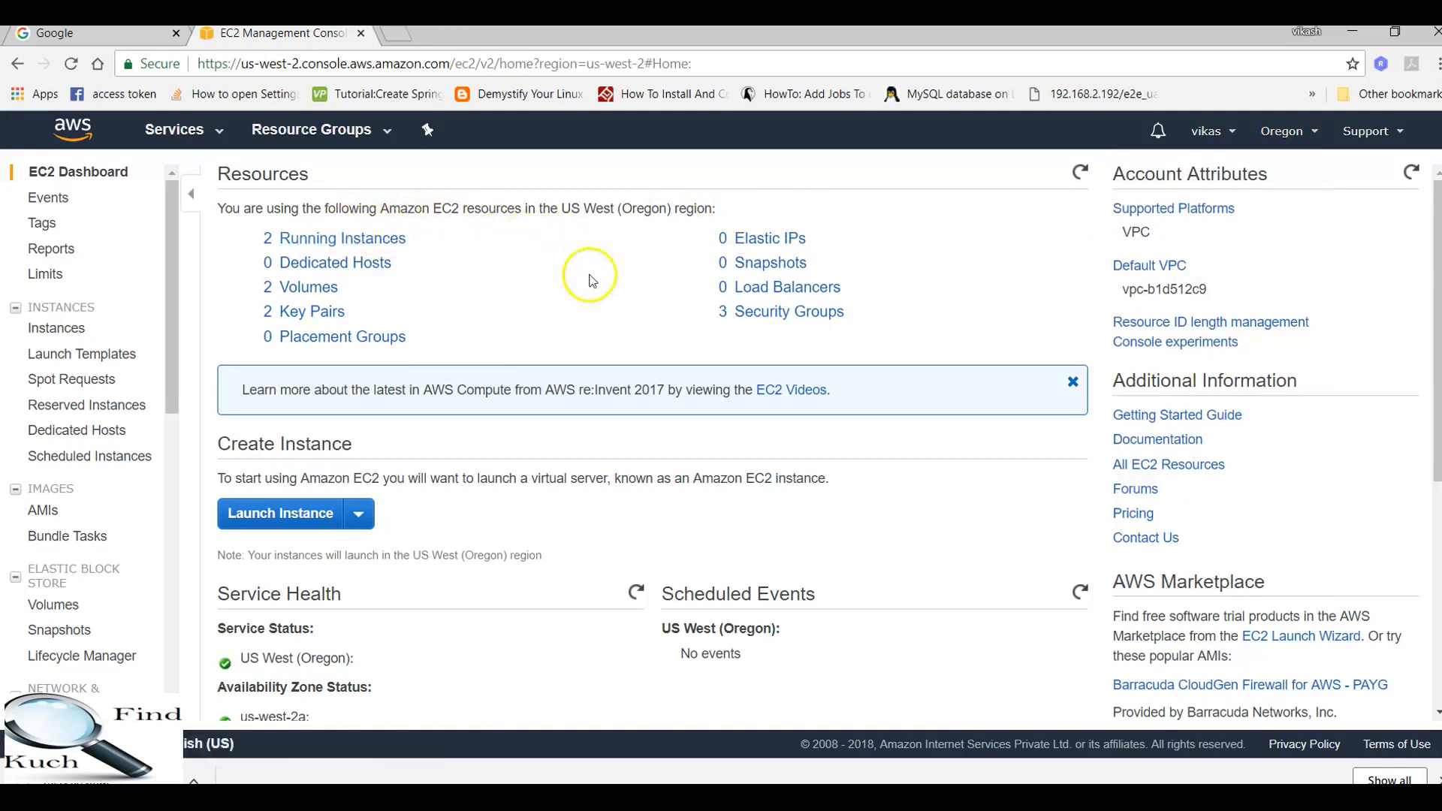
pyautogui.click(1276, 139)
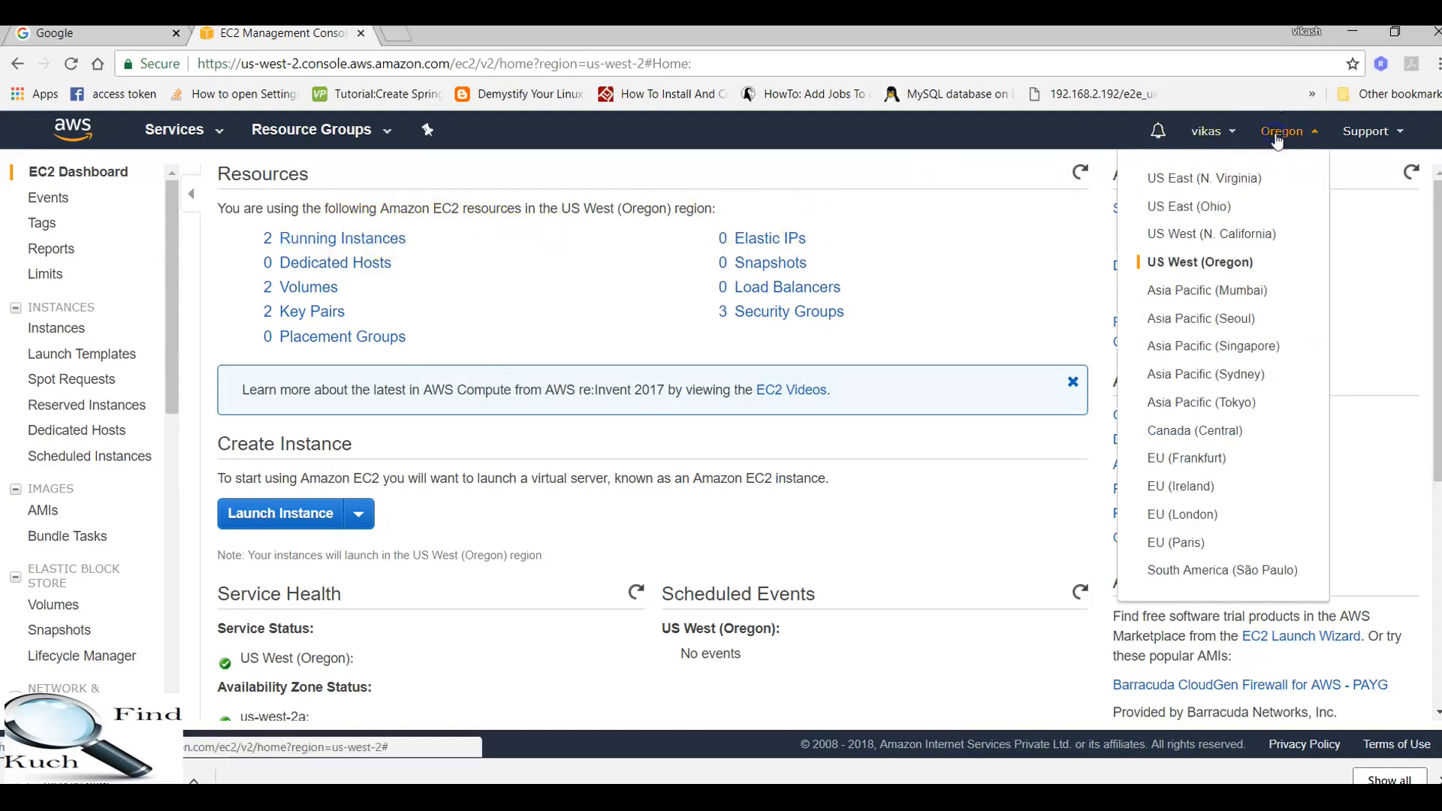
# - Switch to the Asia Pacific (Mumbai) region to view its EC2 resources, and return to US West (Oregon)
pyautogui.click(1185, 293)
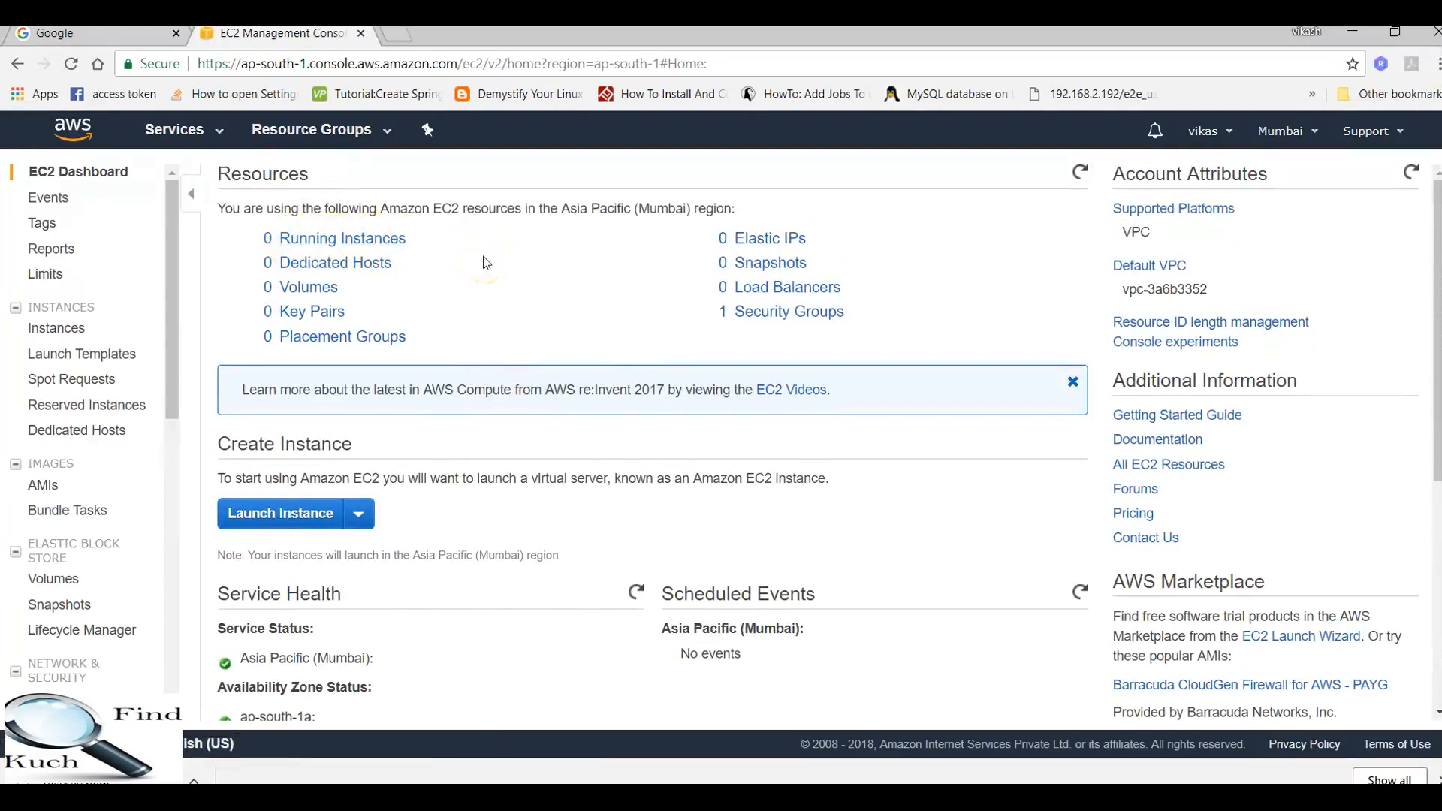
pyautogui.click(1286, 131)
pyautogui.click(1198, 262)
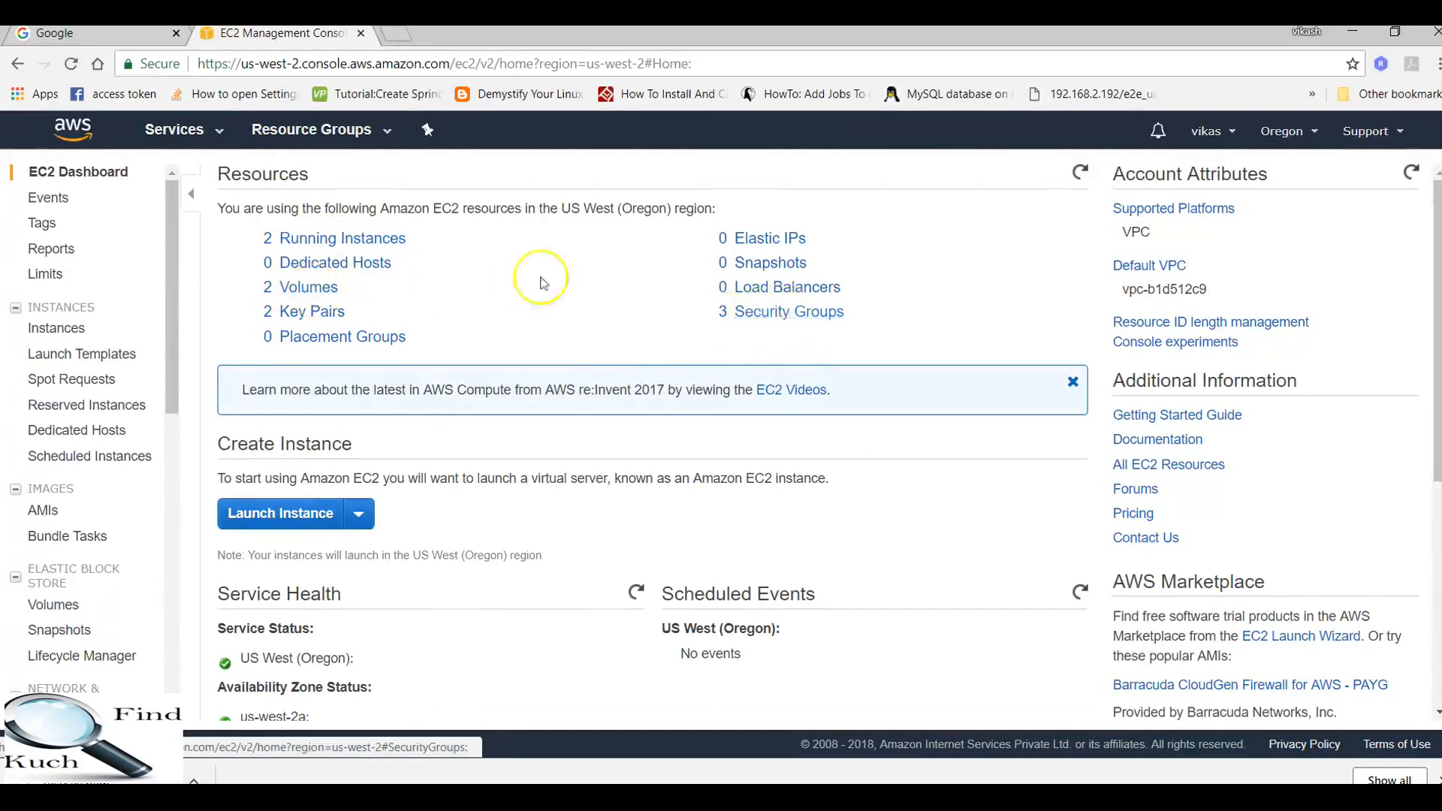
# - Open the running instances list, select the newly launched instance, and check its status and key name
pyautogui.click(336, 239)
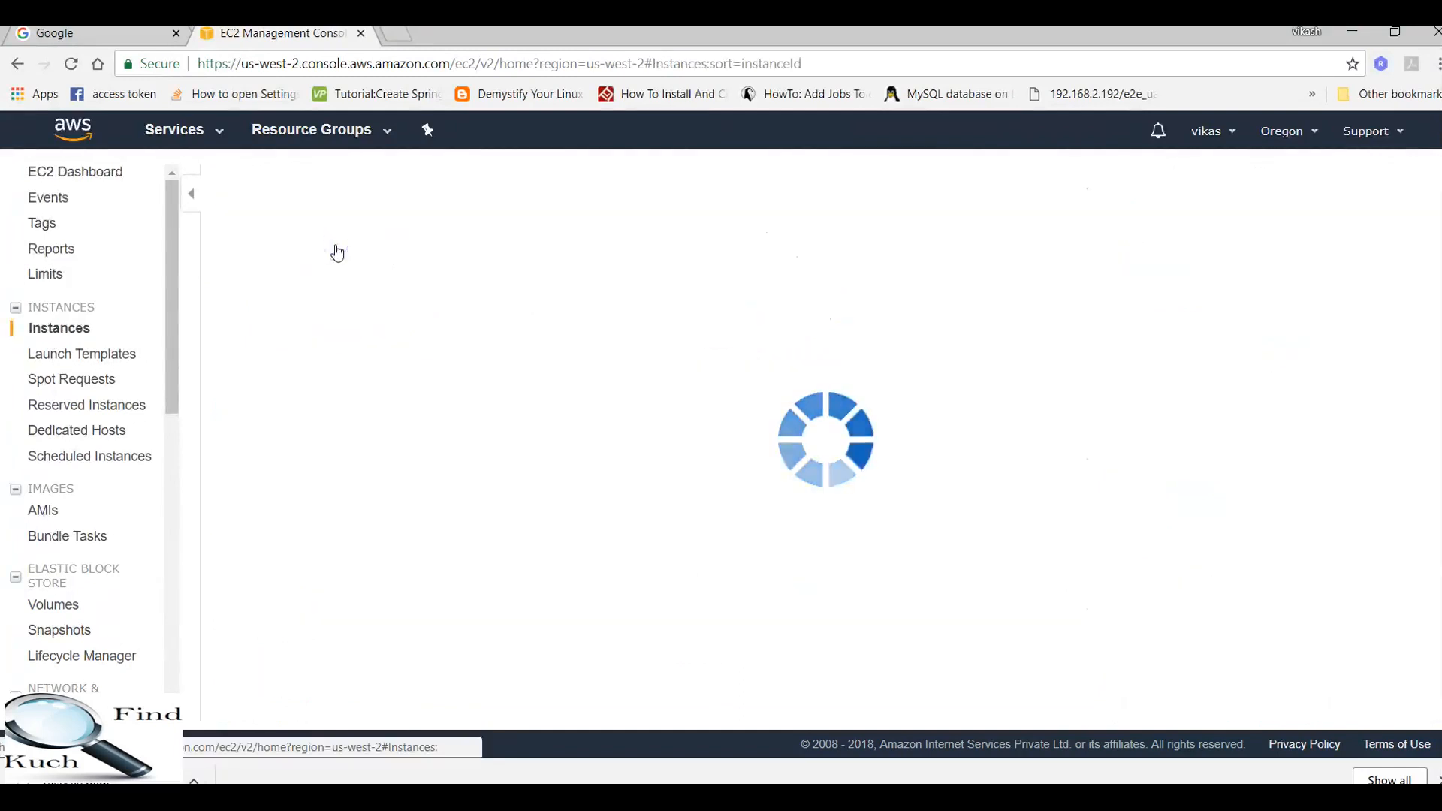
pyautogui.moveTo(338, 545); pyautogui.dragTo(393, 532)
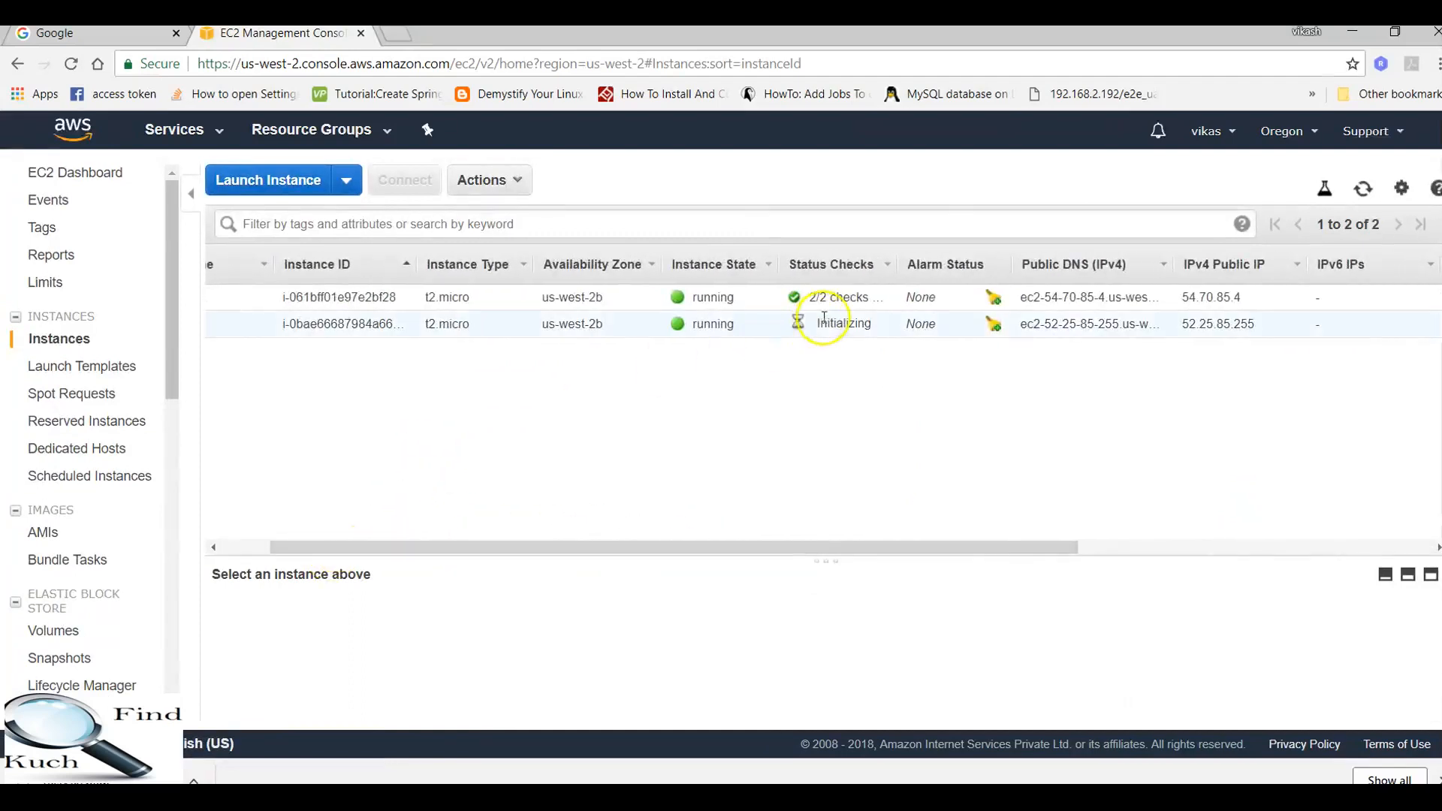
pyautogui.moveTo(818, 325); pyautogui.dragTo(1079, 314)
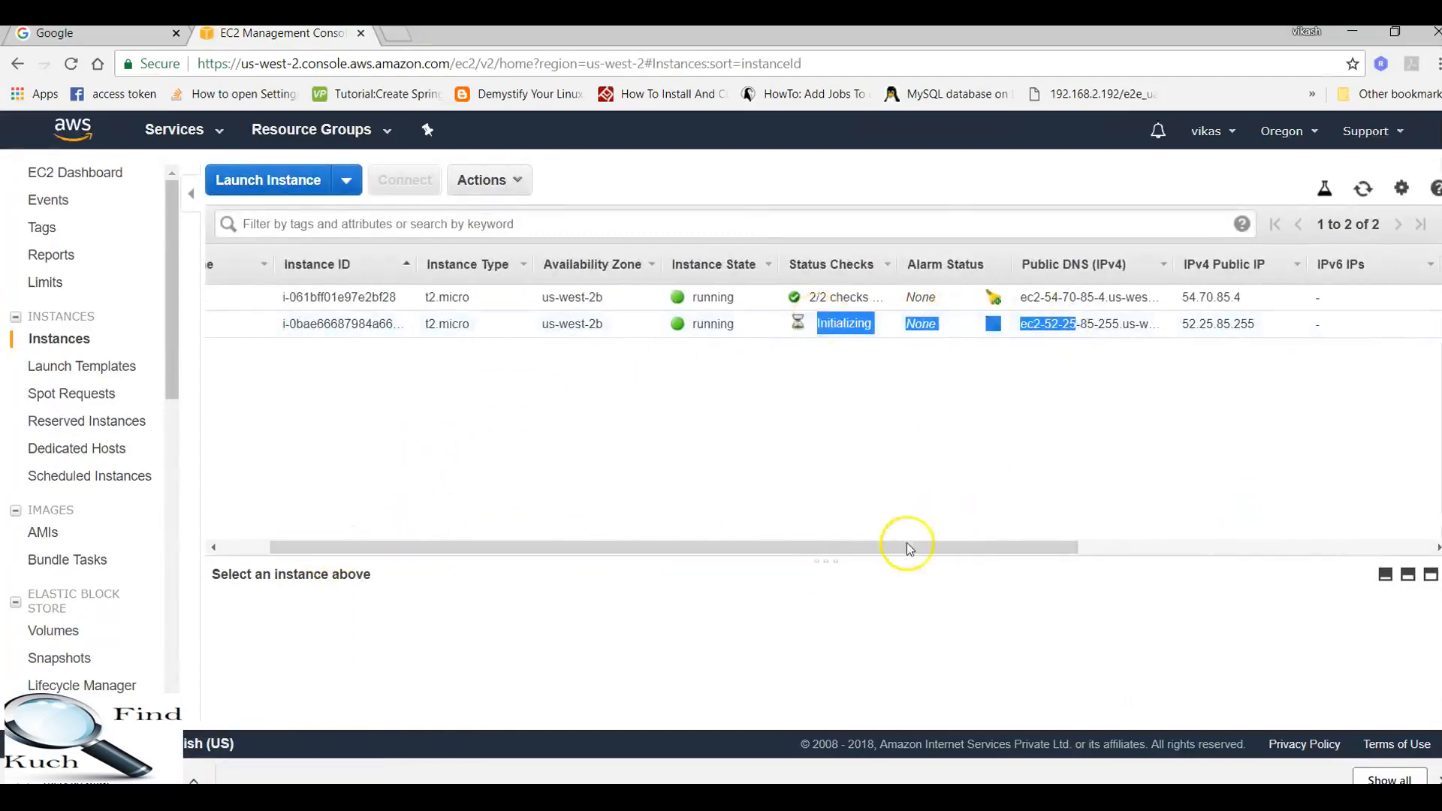
pyautogui.moveTo(844, 550); pyautogui.dragTo(1079, 520)
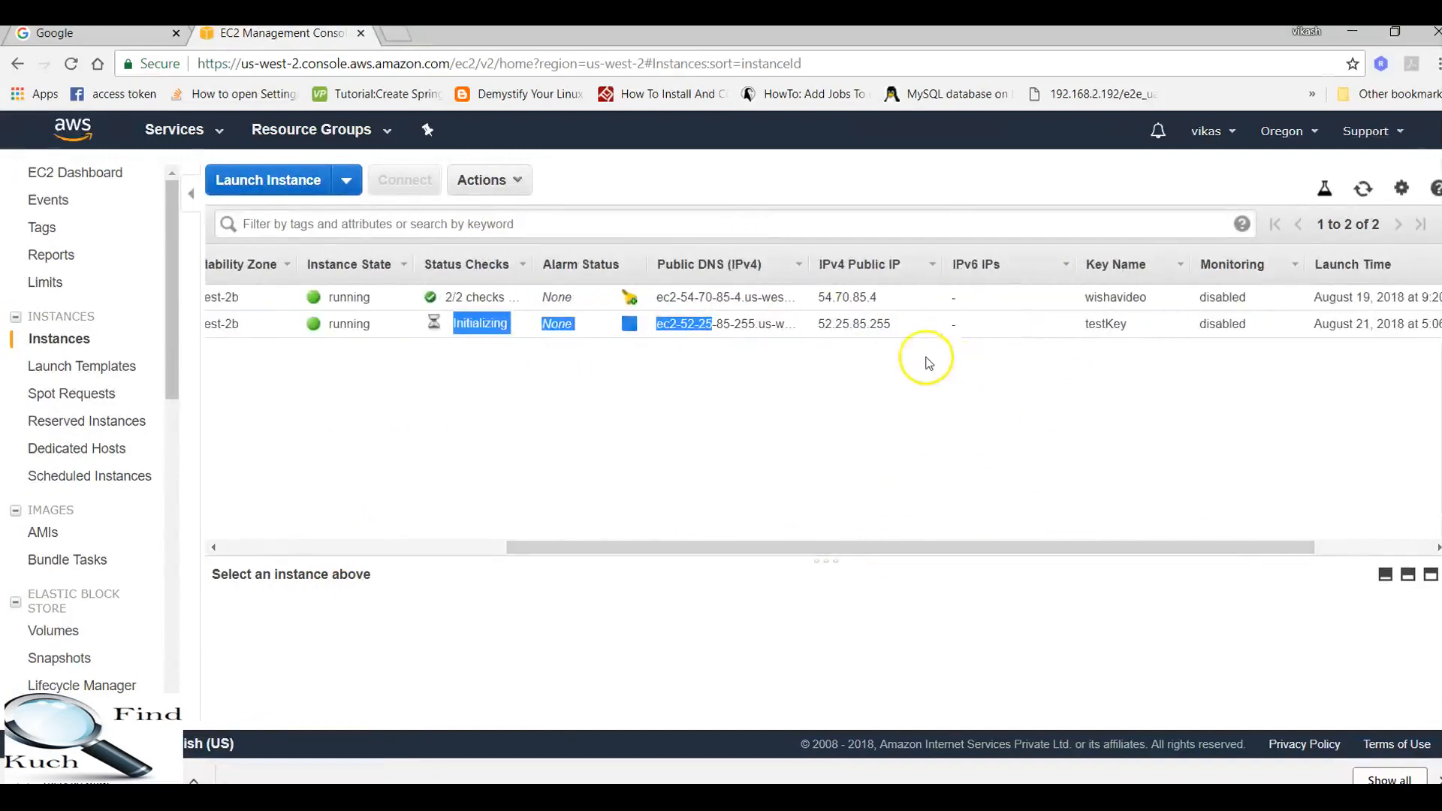
pyautogui.click(834, 322)
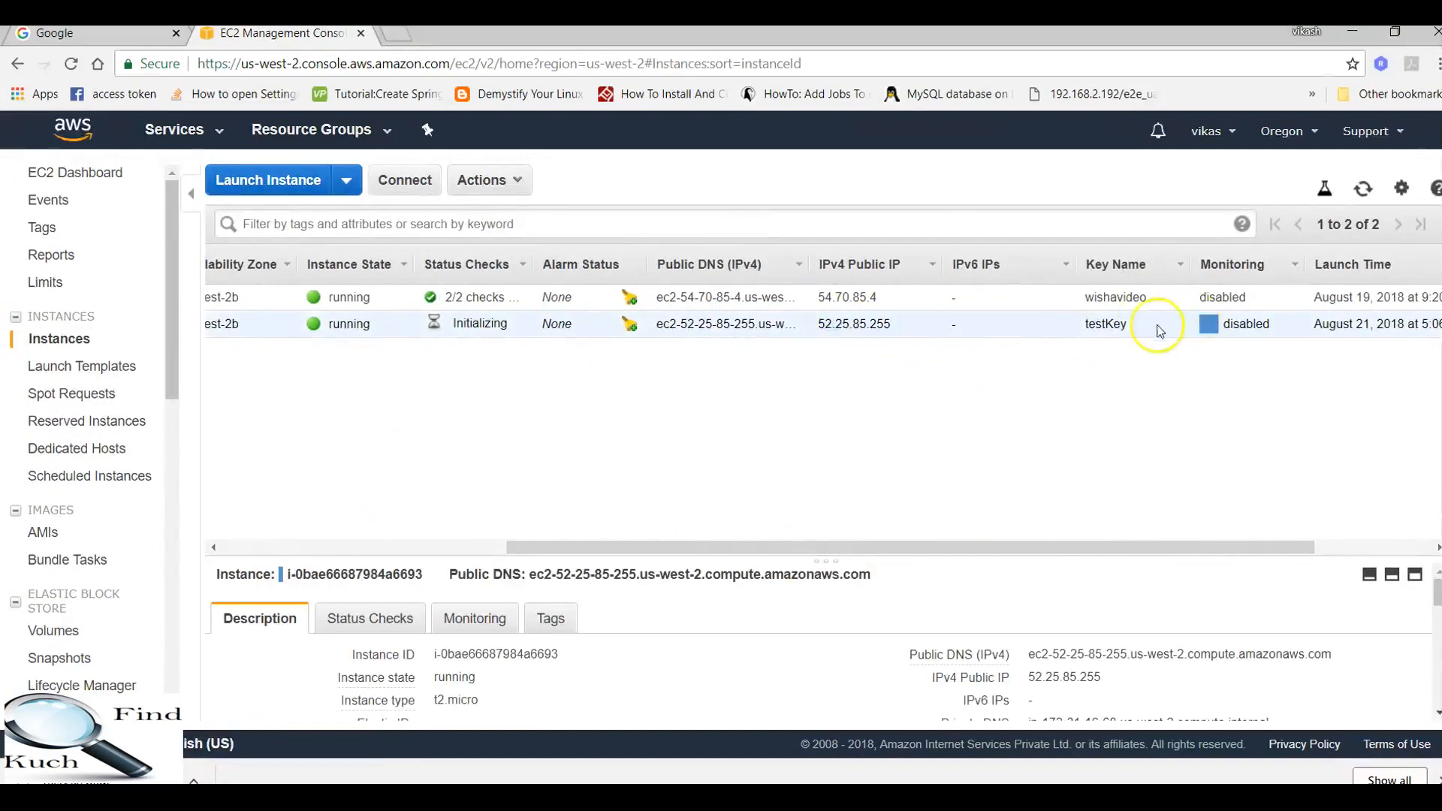
pyautogui.moveTo(1136, 328); pyautogui.dragTo(1077, 322)
pyautogui.click(1074, 322)
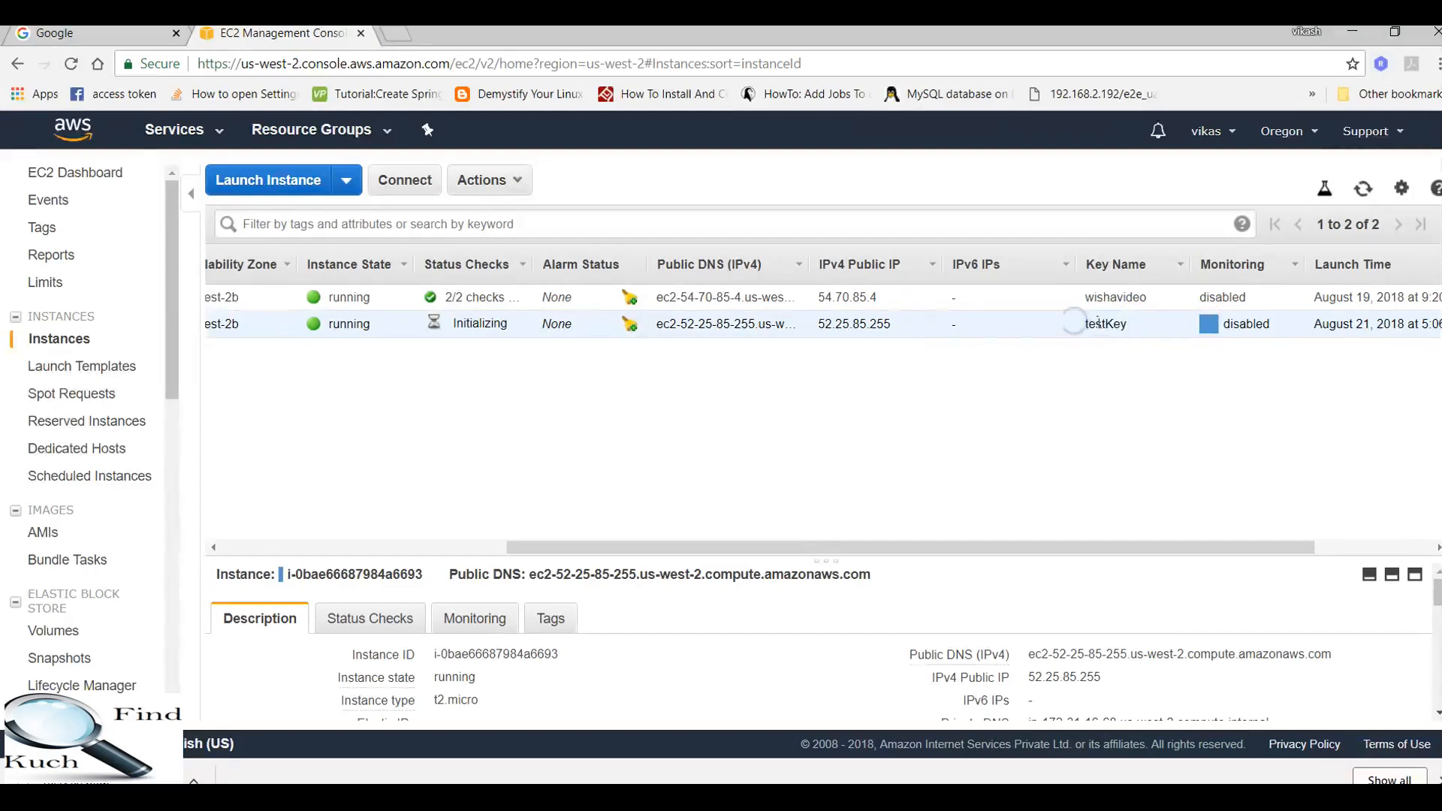
pyautogui.doubleClick(1108, 323)
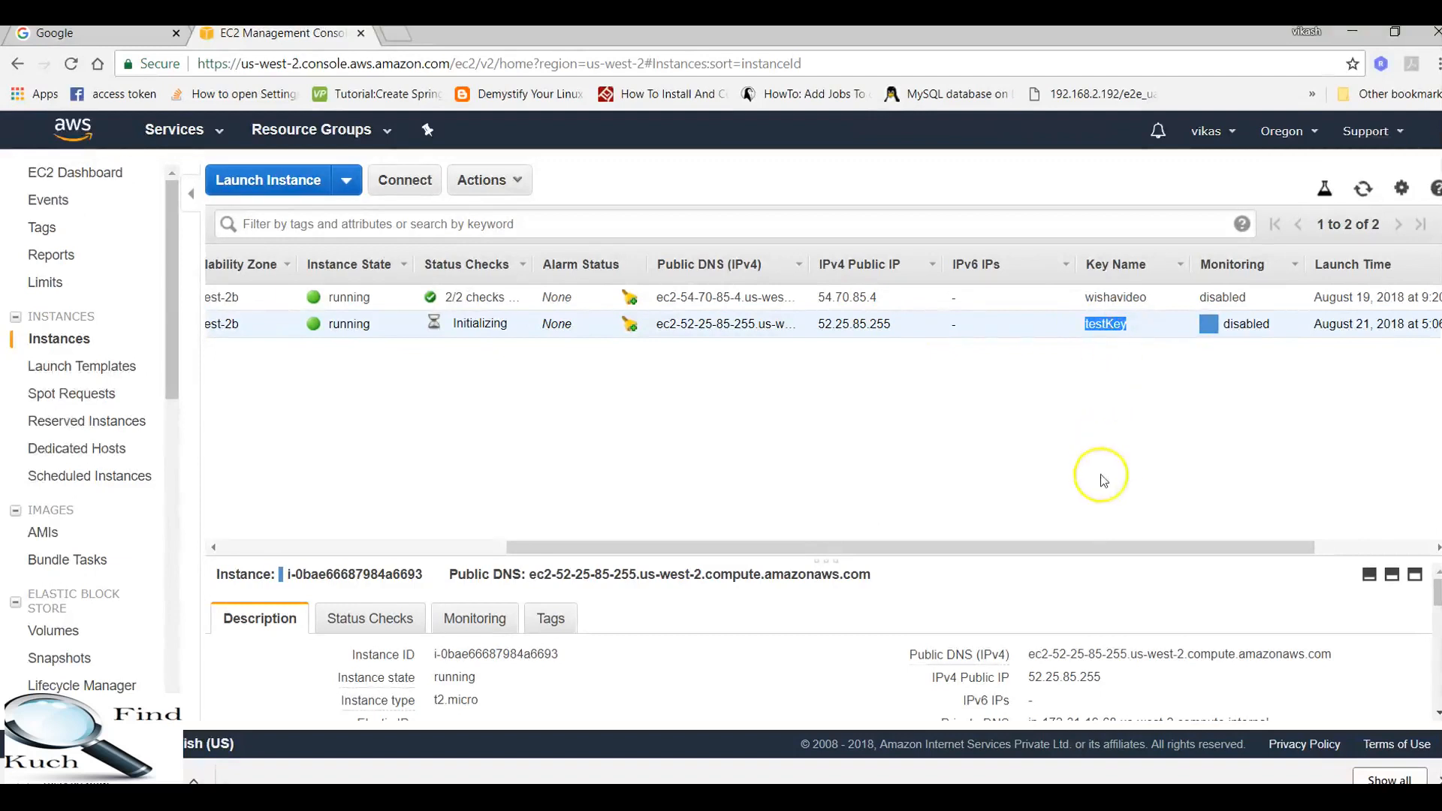
# - Check the new instance's IPv4 public IP, view the saved SSH sessions in MobaXterm, and return to the EC2 console
pyautogui.moveTo(994, 547); pyautogui.dragTo(563, 554)
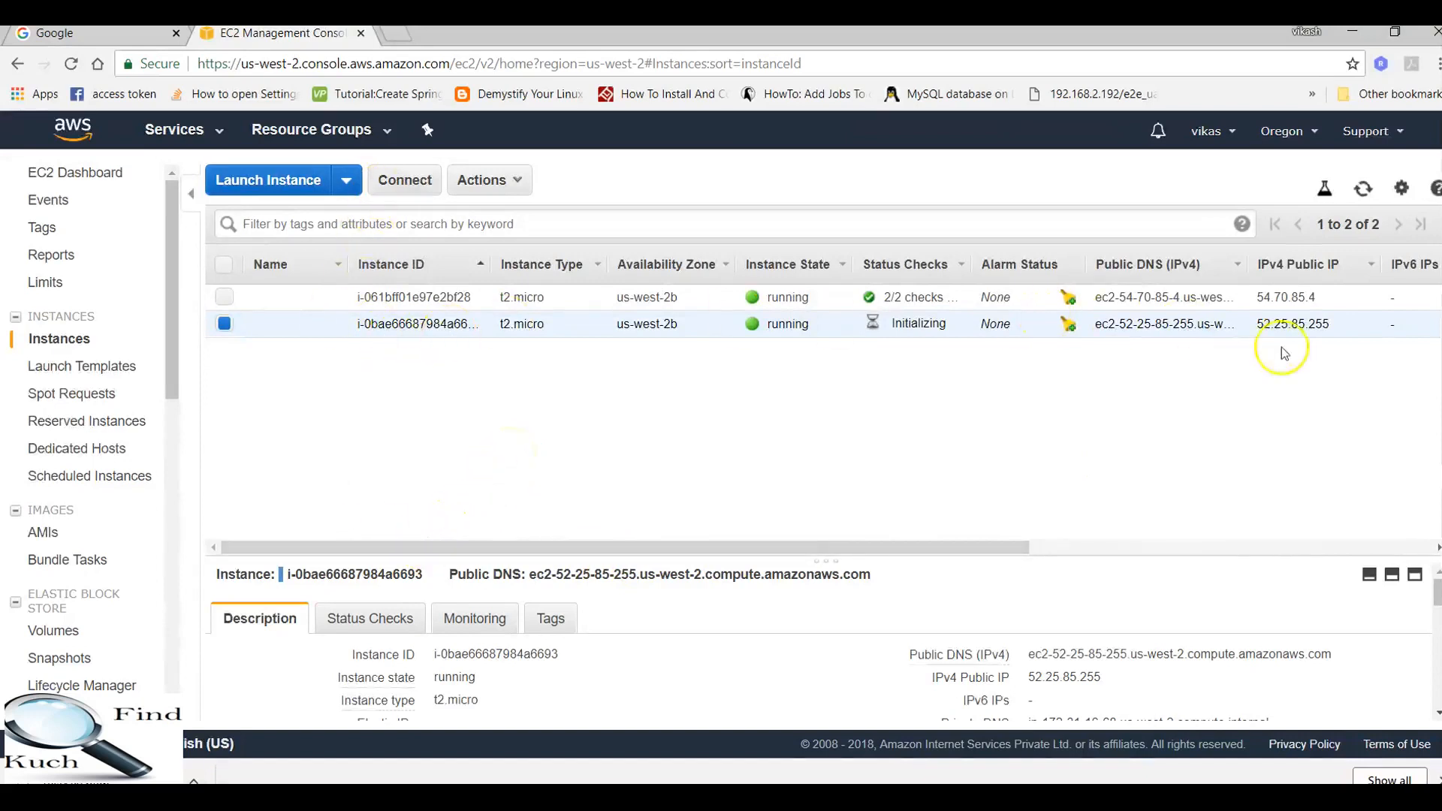
pyautogui.moveTo(1311, 324); pyautogui.dragTo(1259, 324)
pyautogui.click(612, 798)
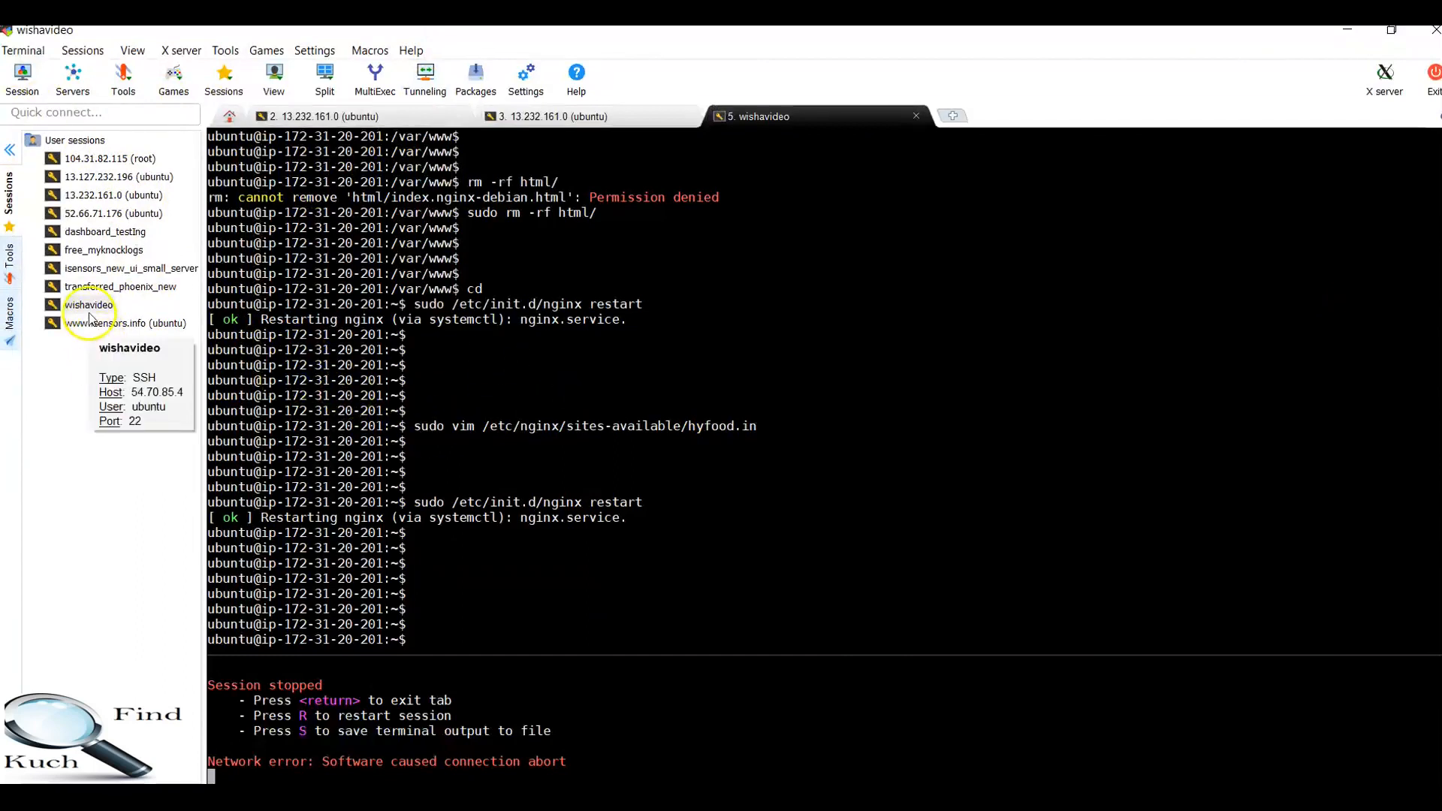
pyautogui.click(1347, 35)
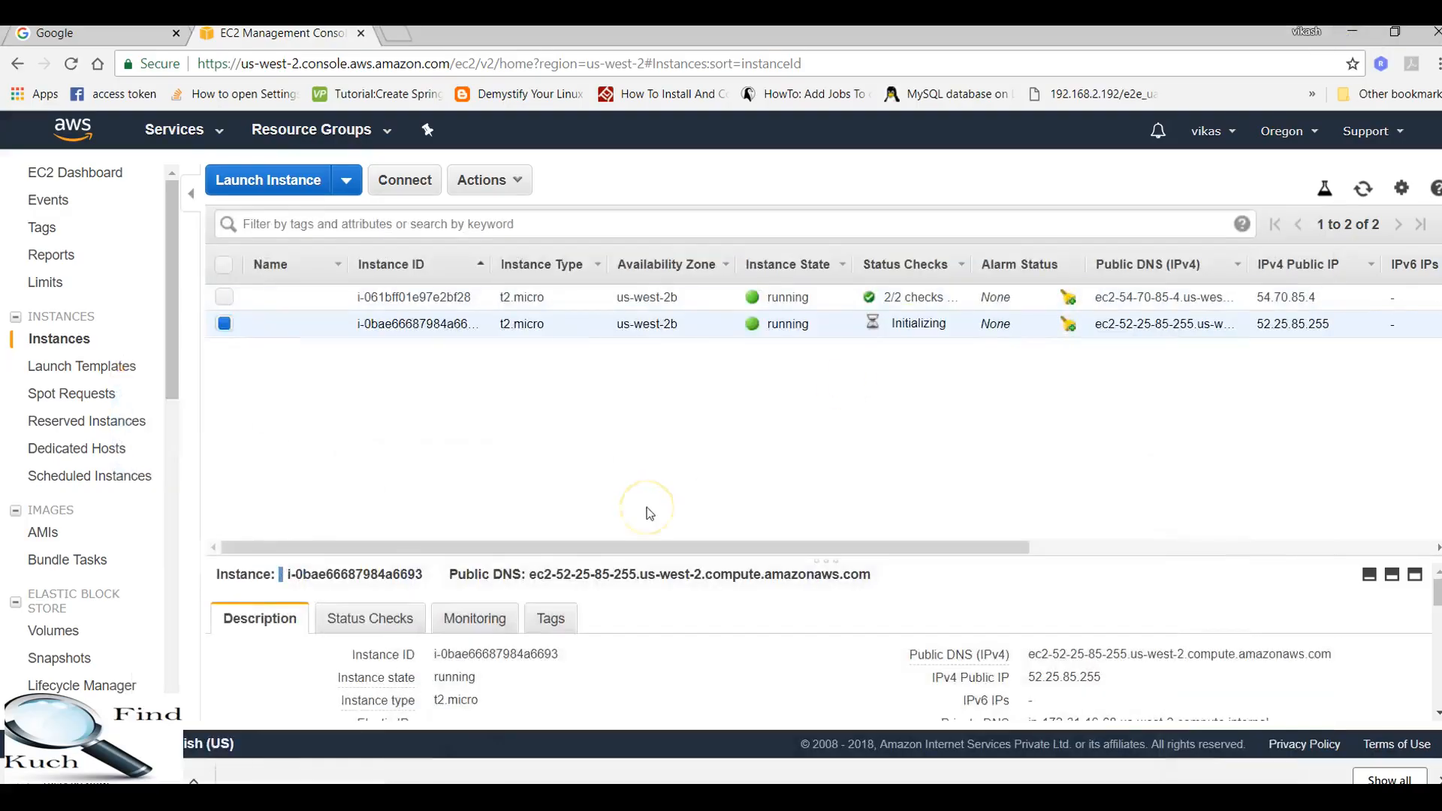